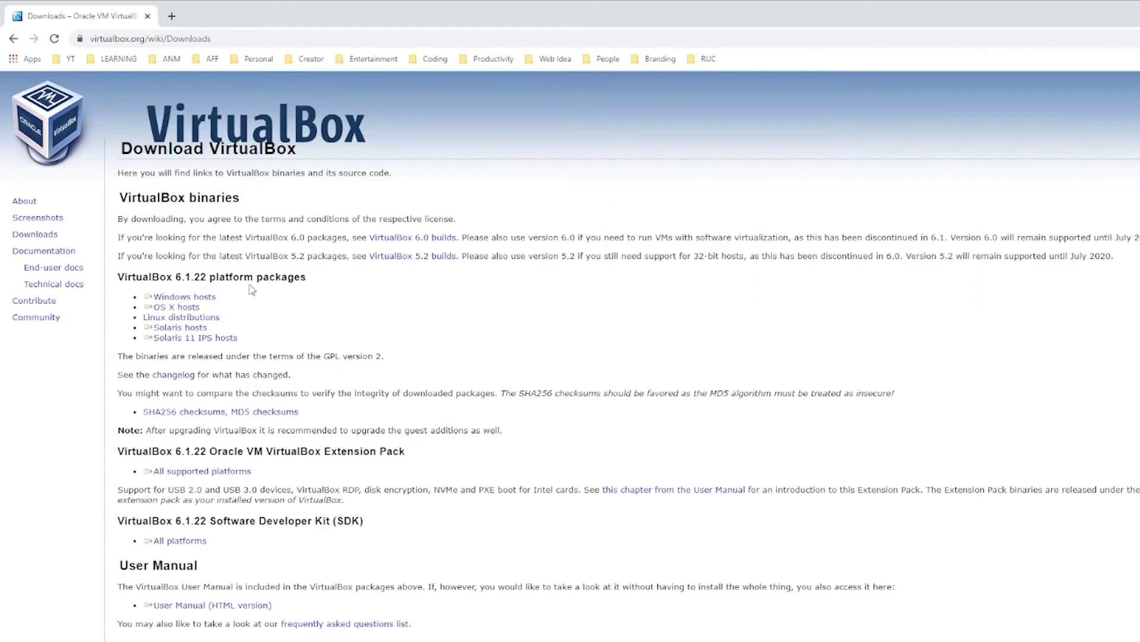
Download the VirtualBox 6.1.22 installer for Windows hosts and launch the downloaded .exe.
{"action": "left_click", "coordinate": [193, 298]}
{"action": "left_click", "coordinate": [263, 313]}
{"action": "left_click", "coordinate": [179, 308]}
{"action": "left_click", "coordinate": [172, 314]}
{"action": "left_click", "coordinate": [170, 310]}
{"action": "left_click", "coordinate": [169, 309]}
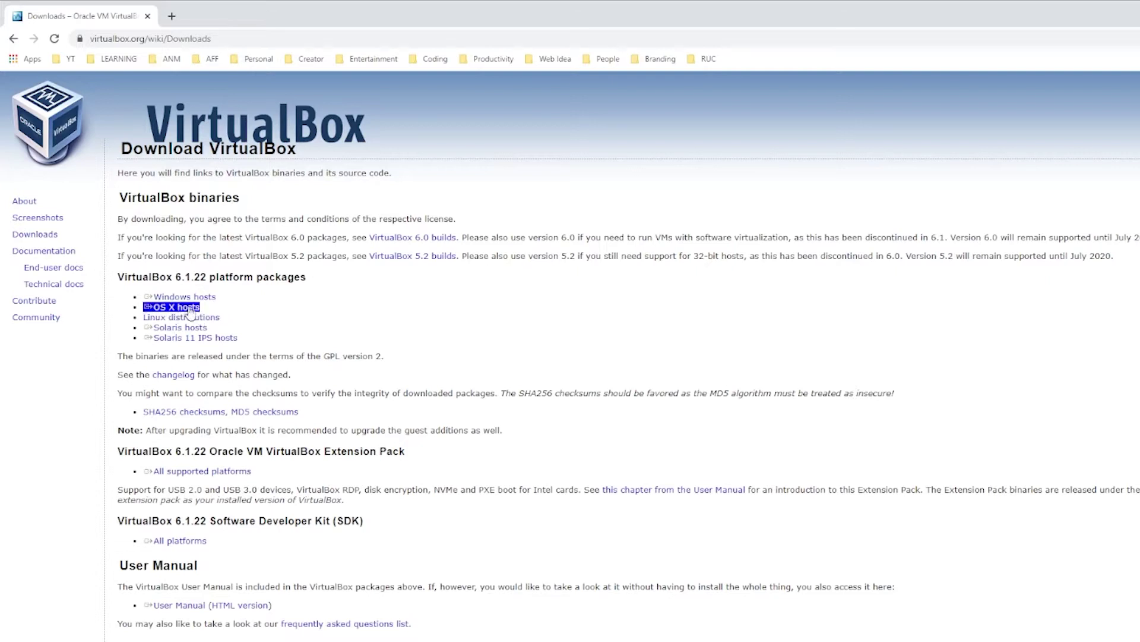
{"action": "triple_click", "coordinate": [271, 321]}
{"action": "triple_click", "coordinate": [230, 321]}
{"action": "triple_click", "coordinate": [184, 299]}
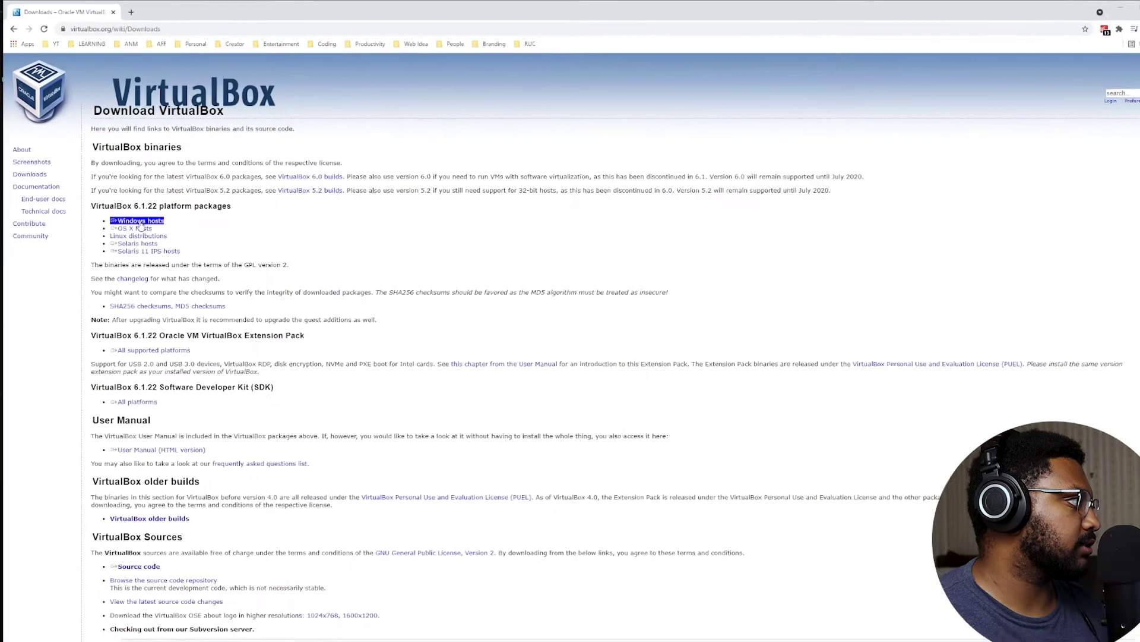
{"action": "left_click", "coordinate": [141, 222]}
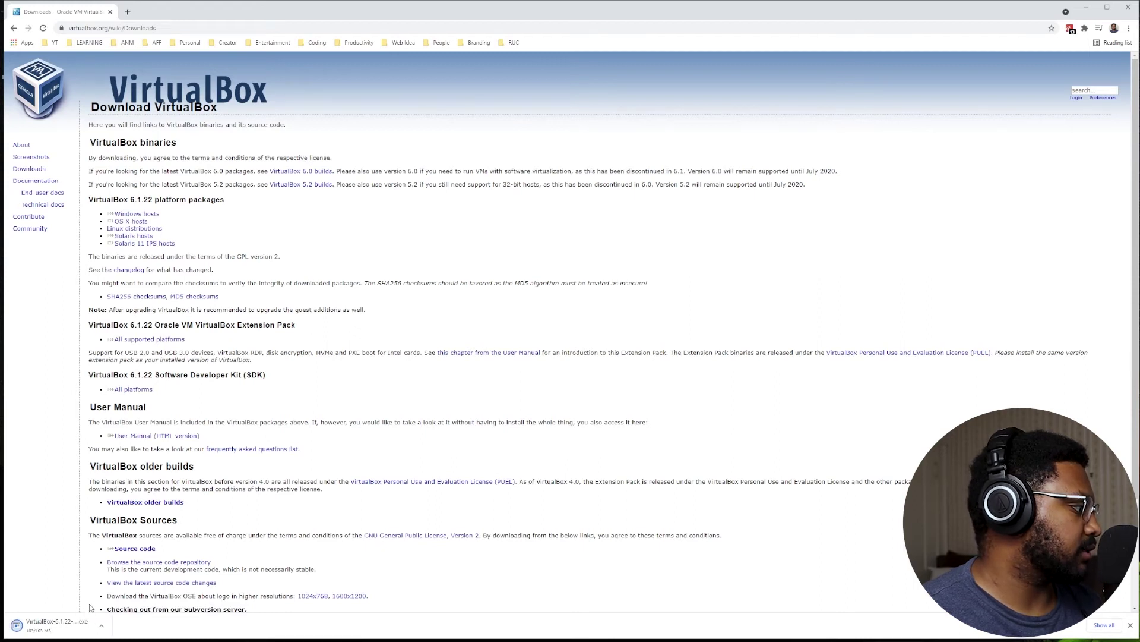
{"action": "left_click", "coordinate": [58, 626]}
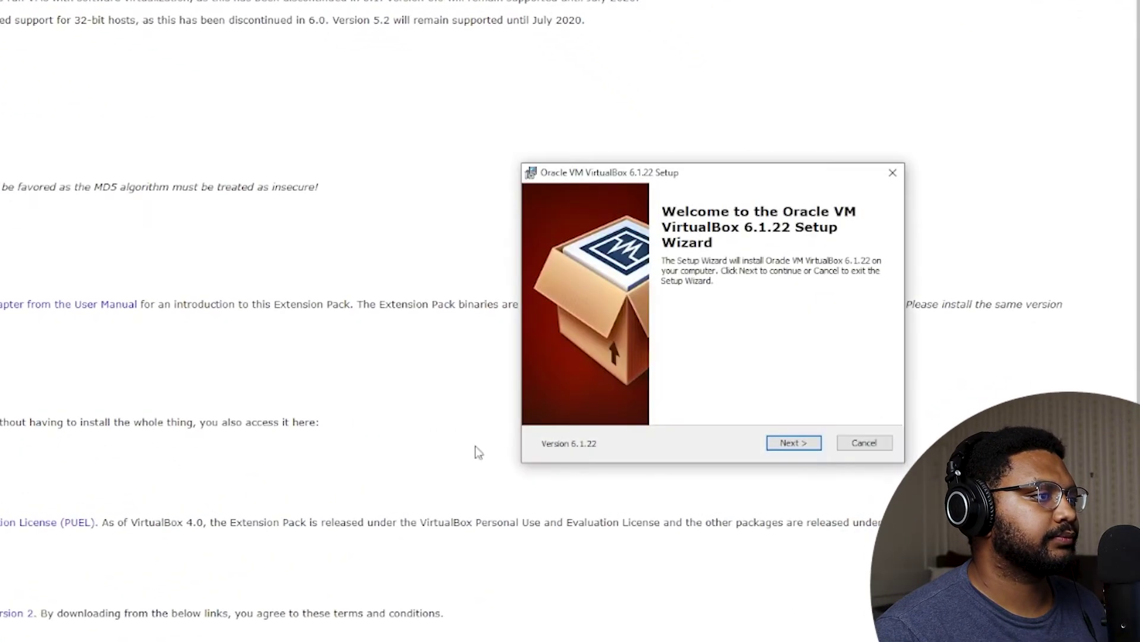
Run VirtualBox setup with default features, all three shortcut options unchecked, accepting the network reset warning.
{"action": "left_click", "coordinate": [792, 447]}
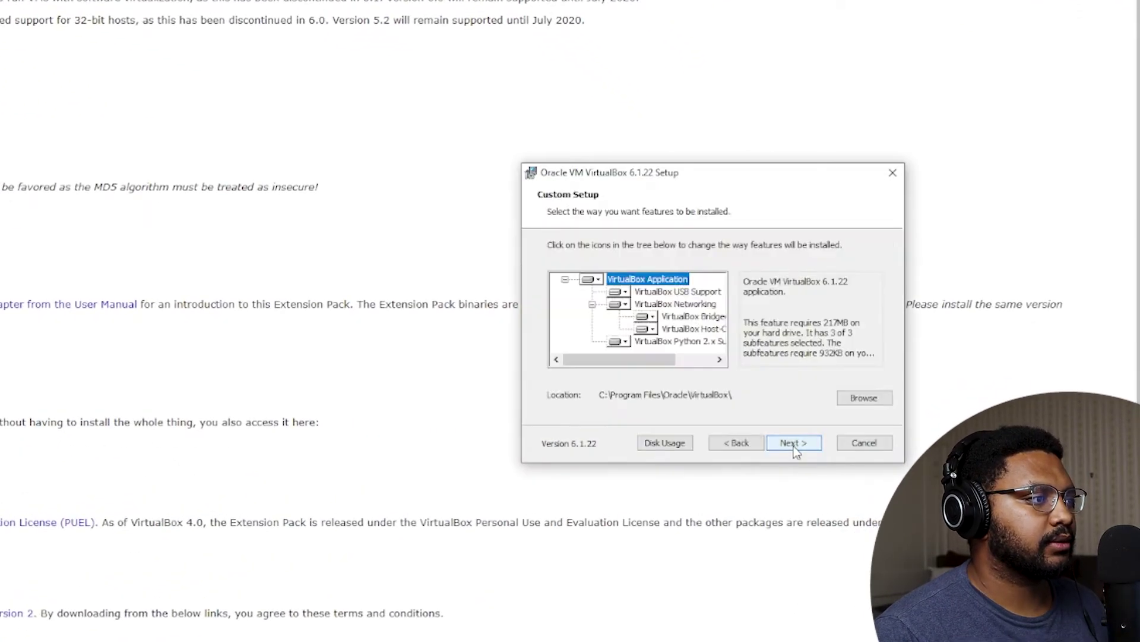
{"action": "left_click", "coordinate": [804, 450]}
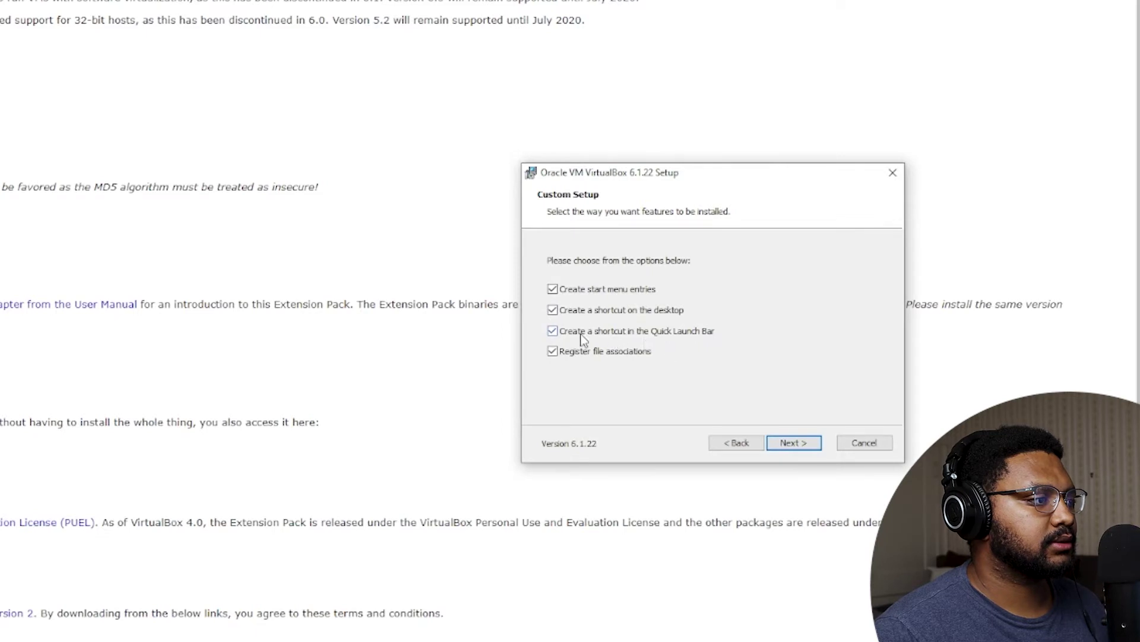
{"action": "left_click", "coordinate": [551, 332]}
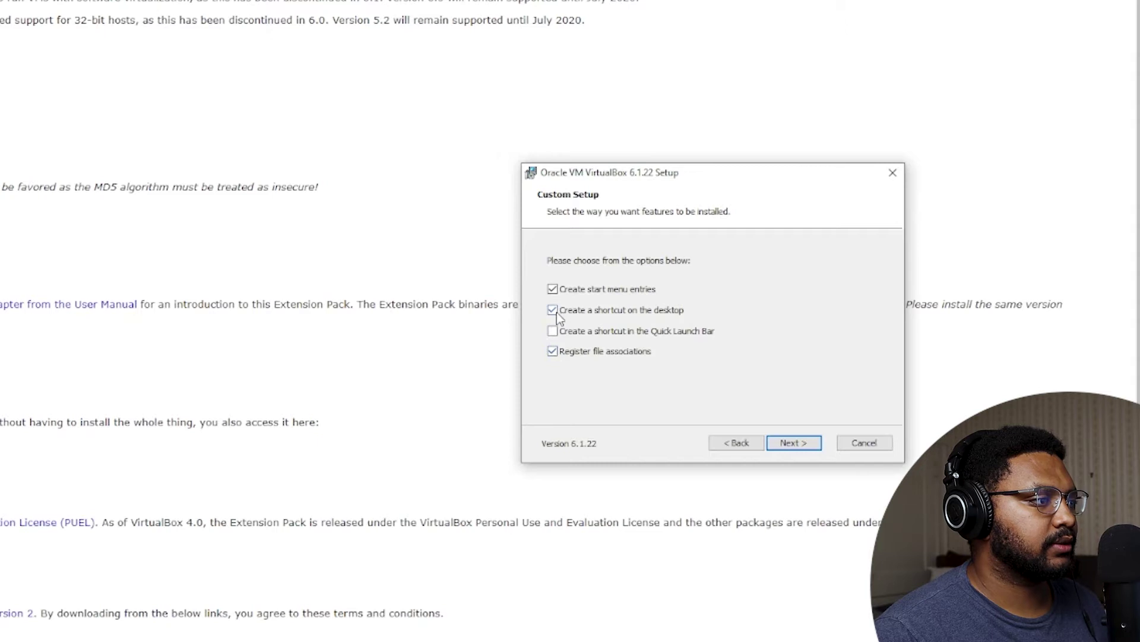
{"action": "left_click", "coordinate": [553, 311]}
{"action": "left_click", "coordinate": [553, 289]}
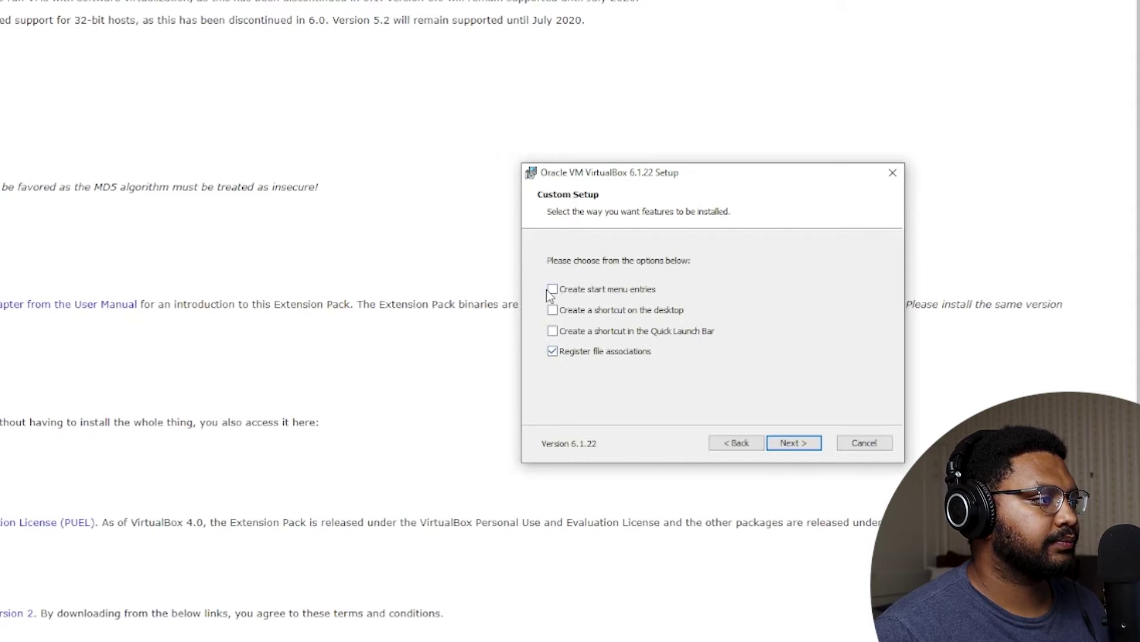
{"action": "left_click", "coordinate": [794, 444]}
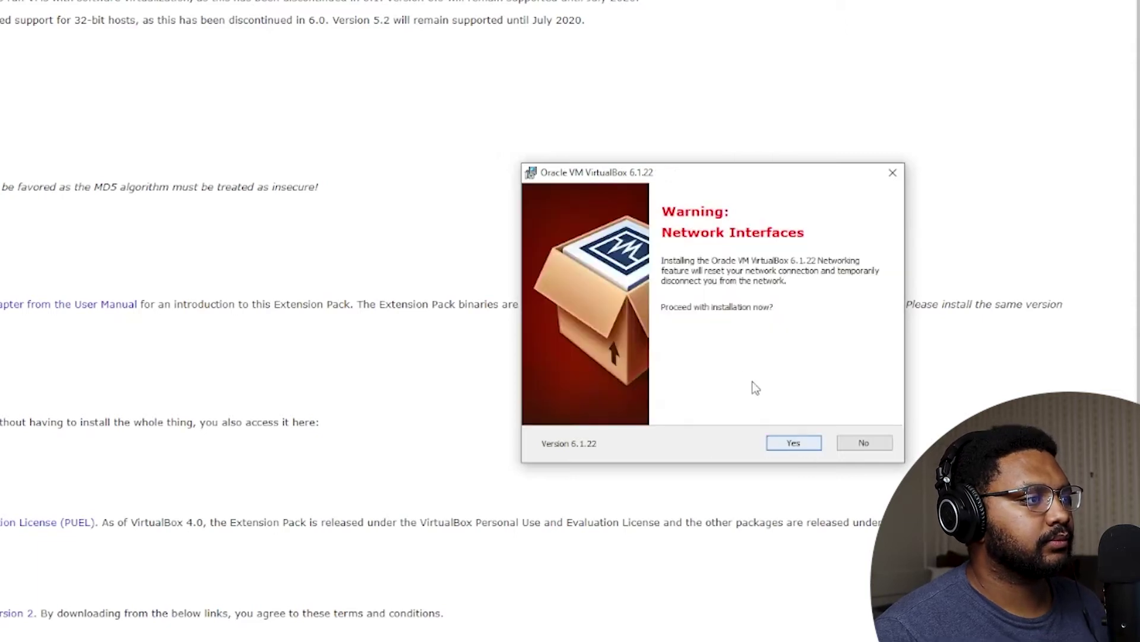
{"action": "left_click", "coordinate": [799, 445]}
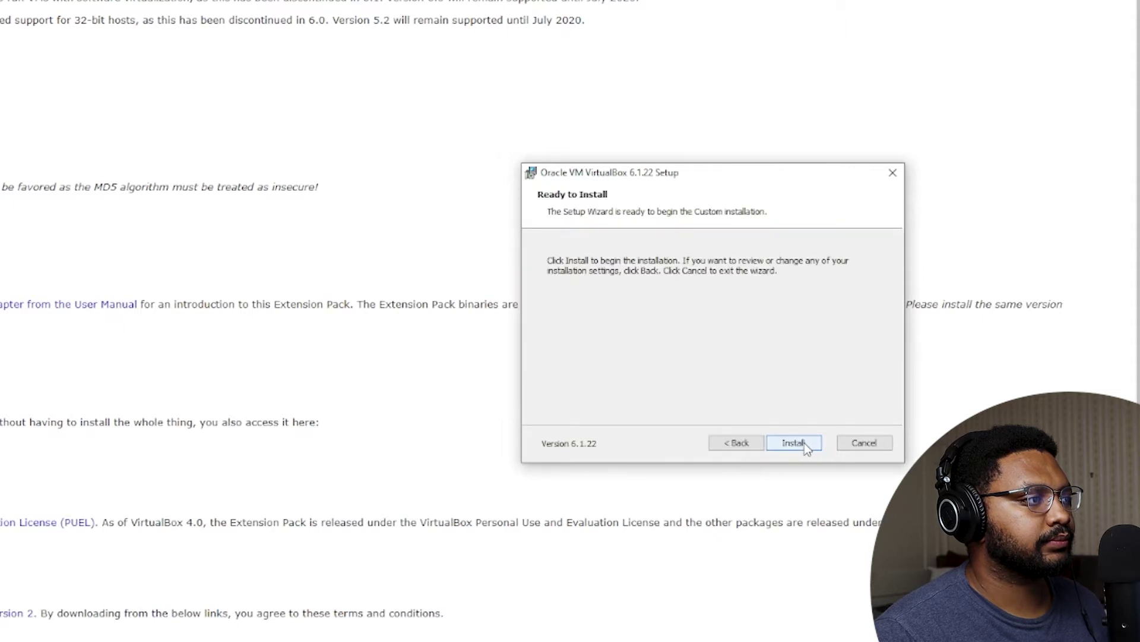
{"action": "left_click", "coordinate": [804, 443]}
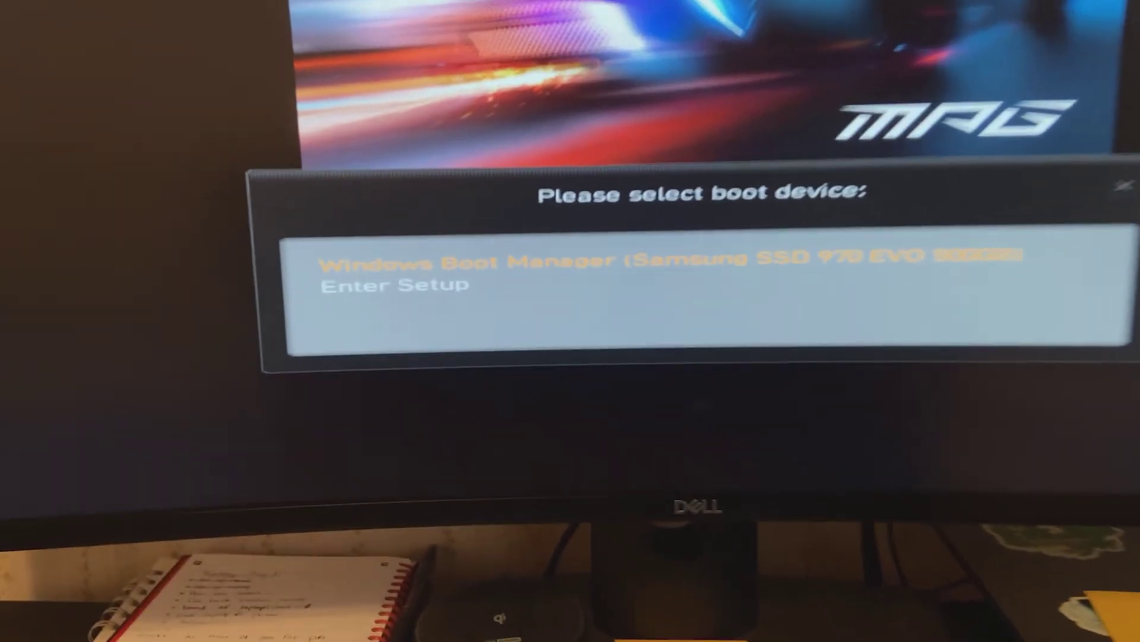
Boot into BIOS setup from the boot menu and search the settings for 'vm'.
{"action": "key", "text": "Down"}
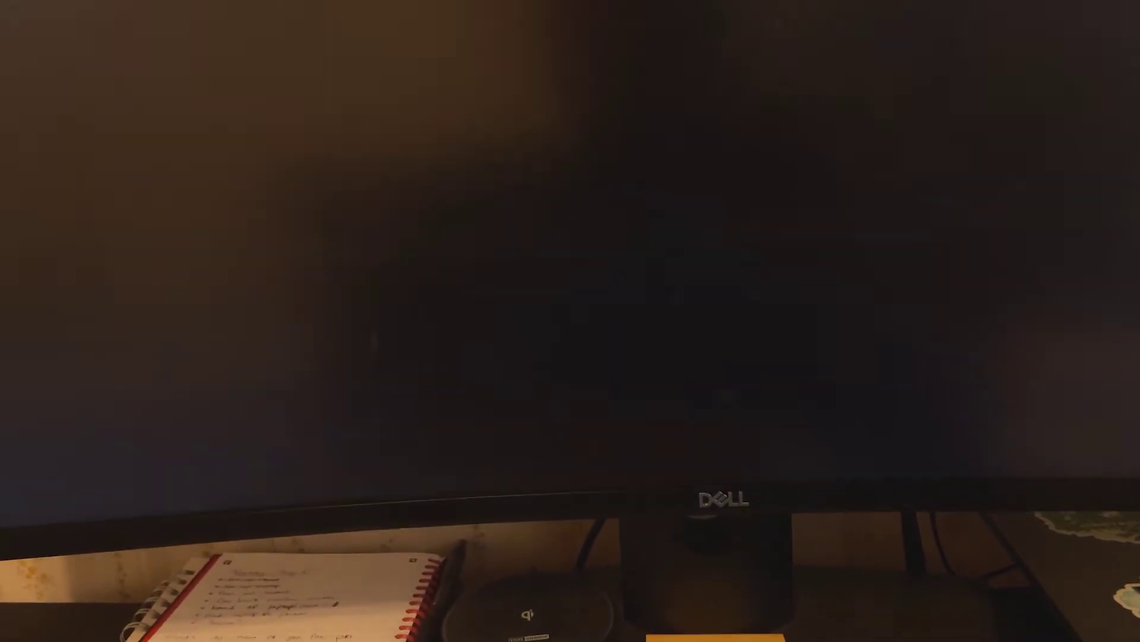
{"action": "key", "text": "Return"}
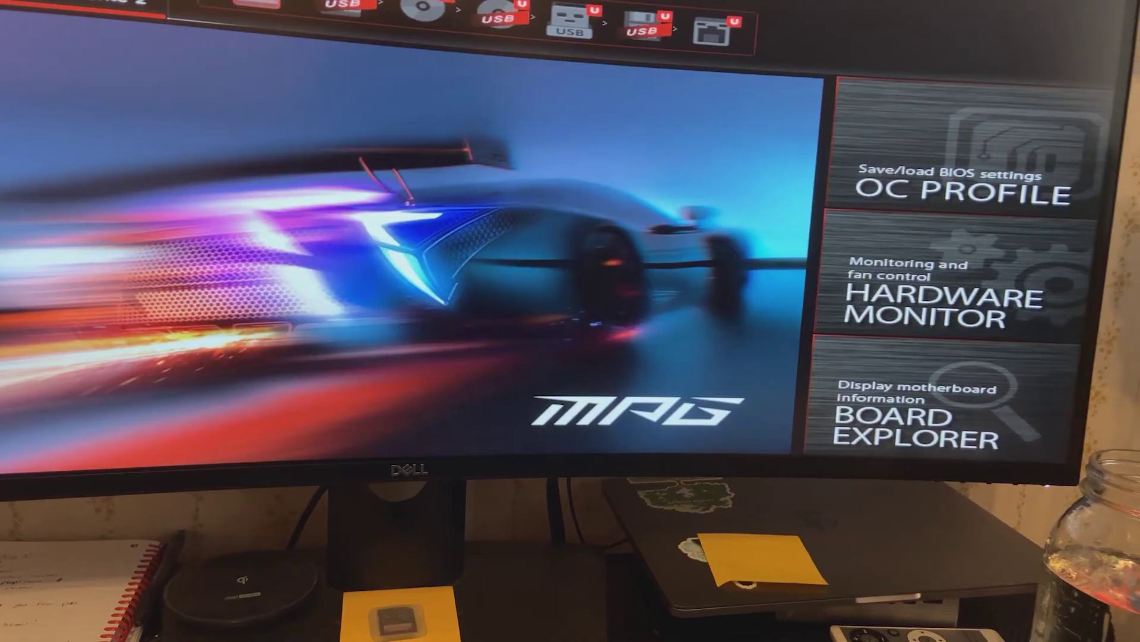
{"action": "key", "text": "ctrl+f"}
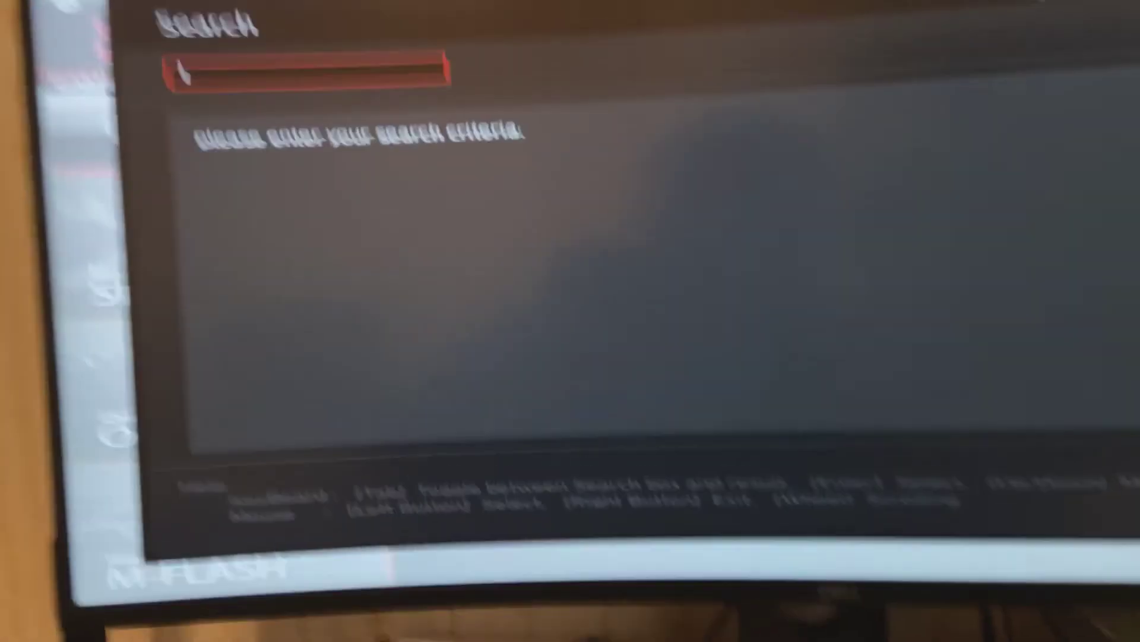
{"action": "type", "text": "v"}
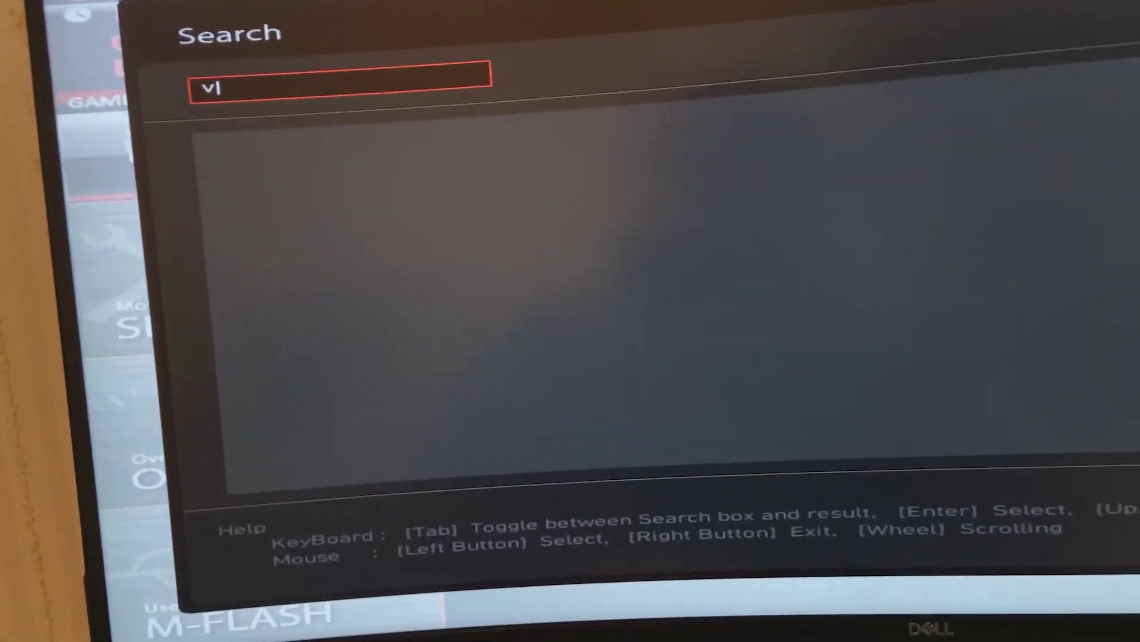
{"action": "type", "text": "m"}
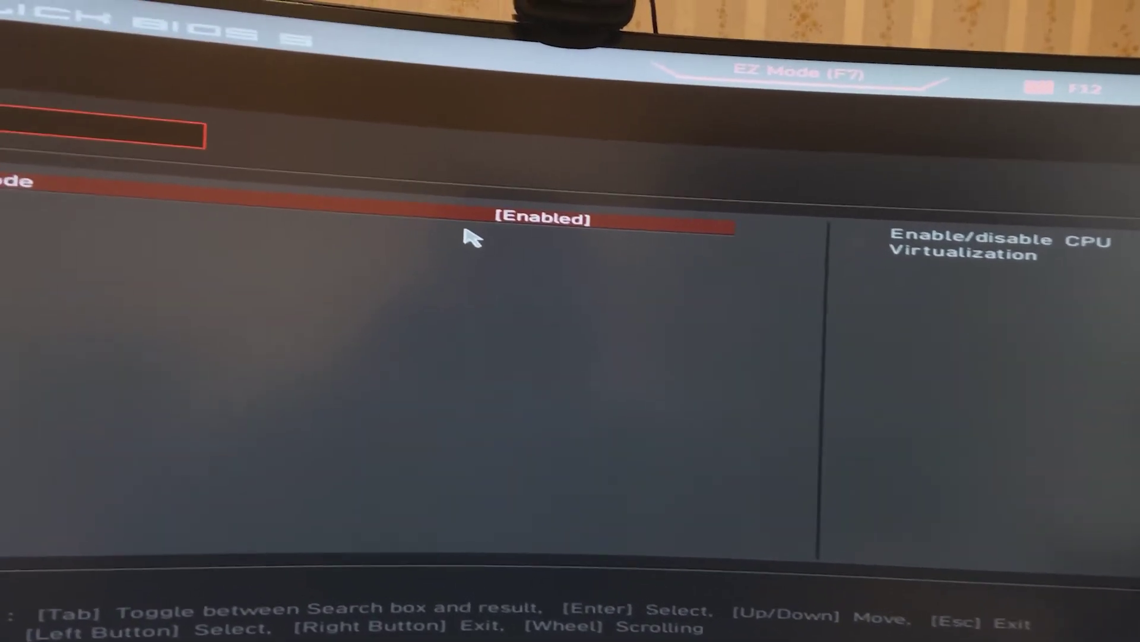
Confirm SVM Mode is Enabled, then save the BIOS configuration and exit with F10.
{"action": "left_click", "coordinate": [520, 210]}
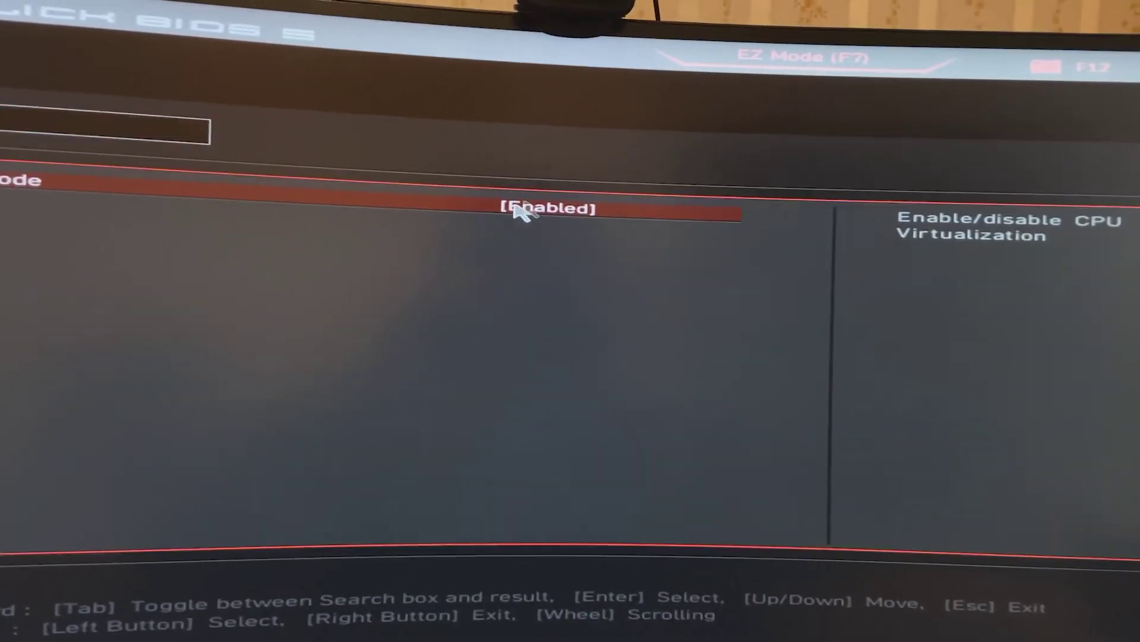
{"action": "left_click", "coordinate": [516, 208]}
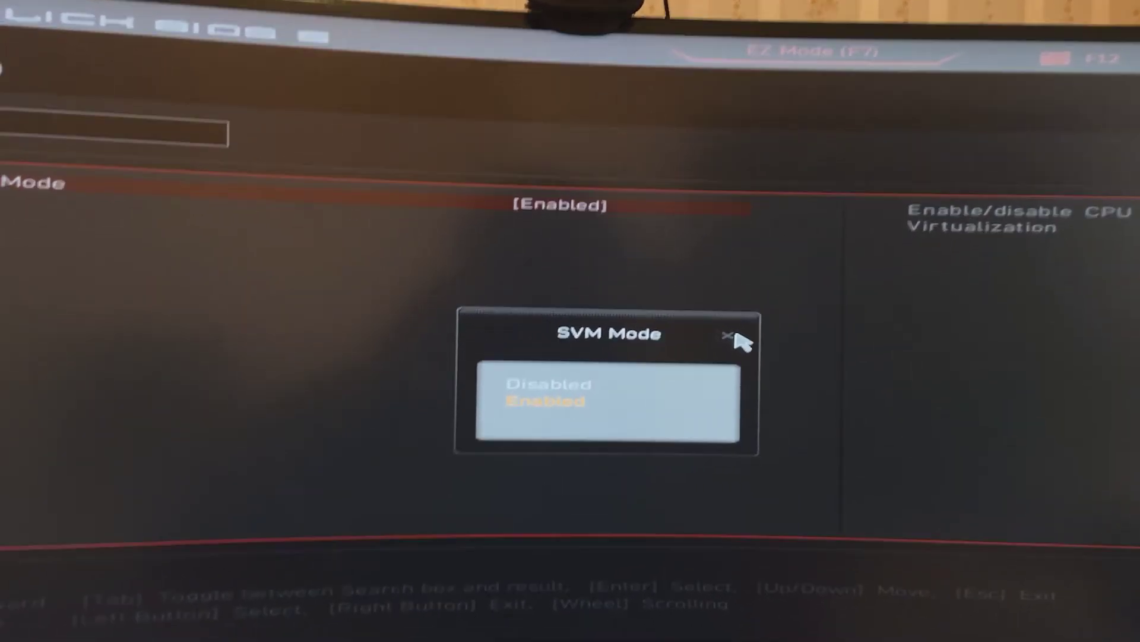
{"action": "left_click", "coordinate": [735, 336]}
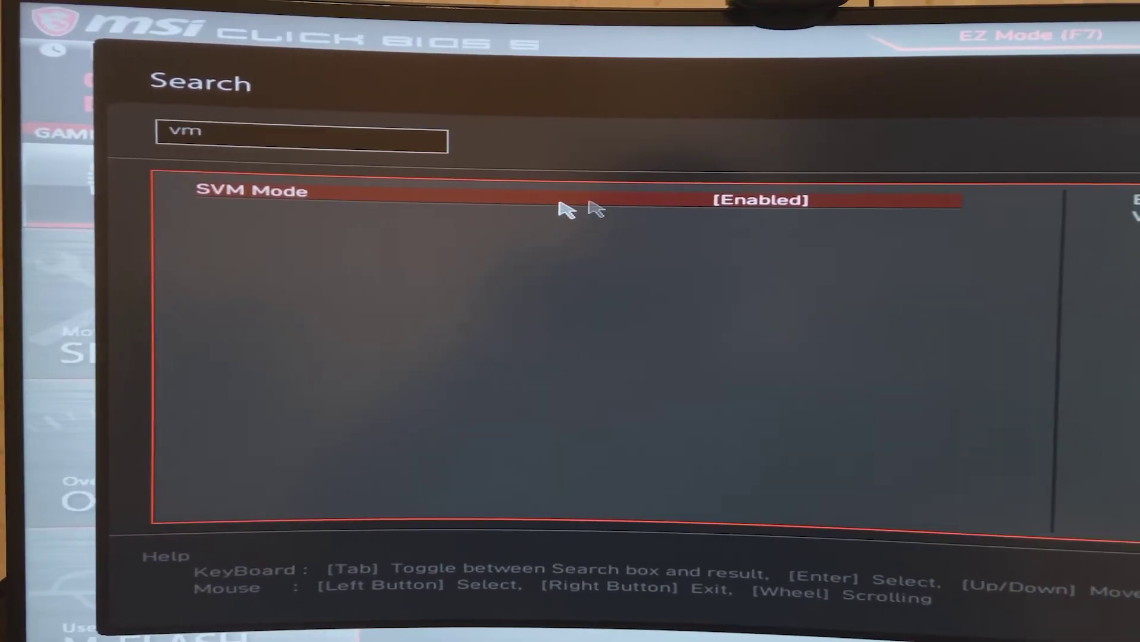
{"action": "left_click", "coordinate": [799, 200]}
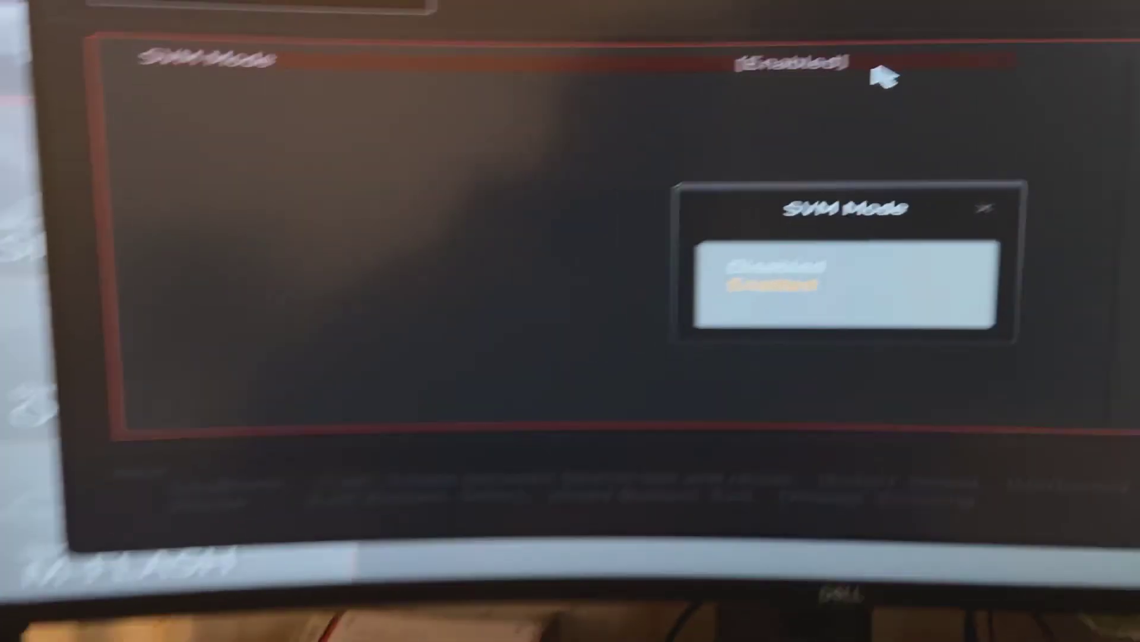
{"action": "right_click", "coordinate": [743, 37]}
{"action": "right_click", "coordinate": [742, 37]}
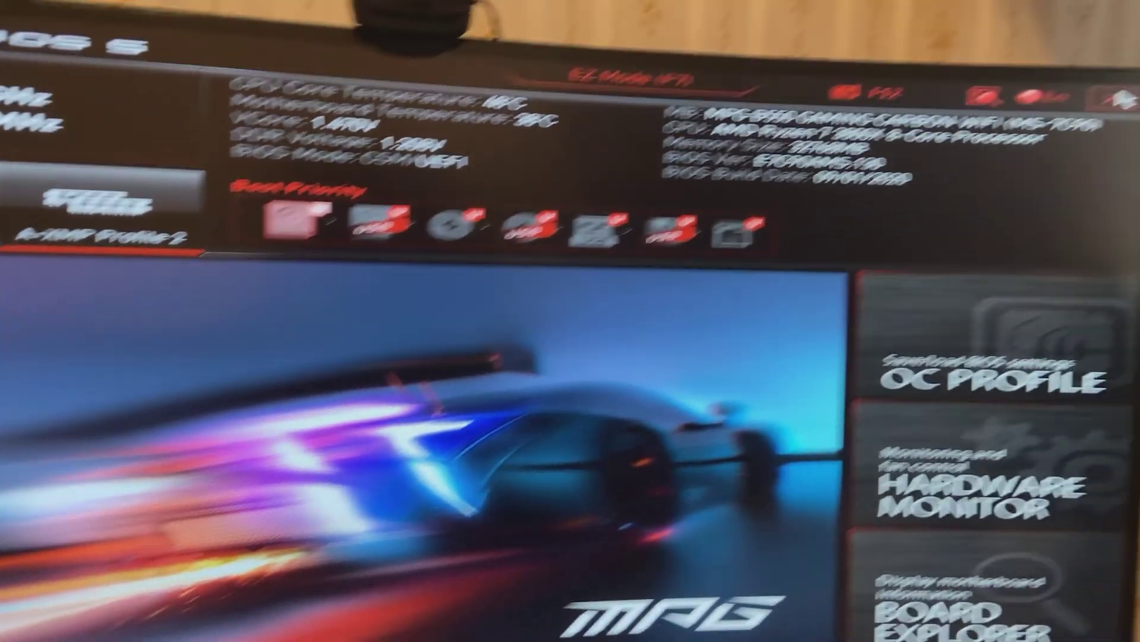
{"action": "key", "text": "F10"}
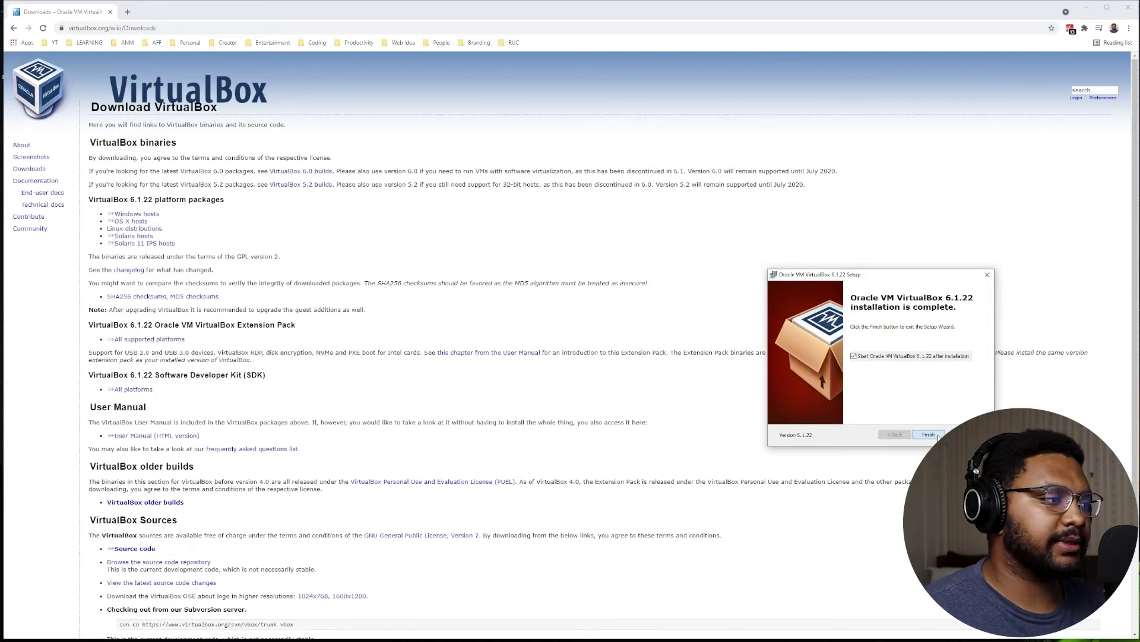
Click Finish on the VirtualBox 6.1.22 installation complete dialog.
{"action": "left_click", "coordinate": [929, 435]}
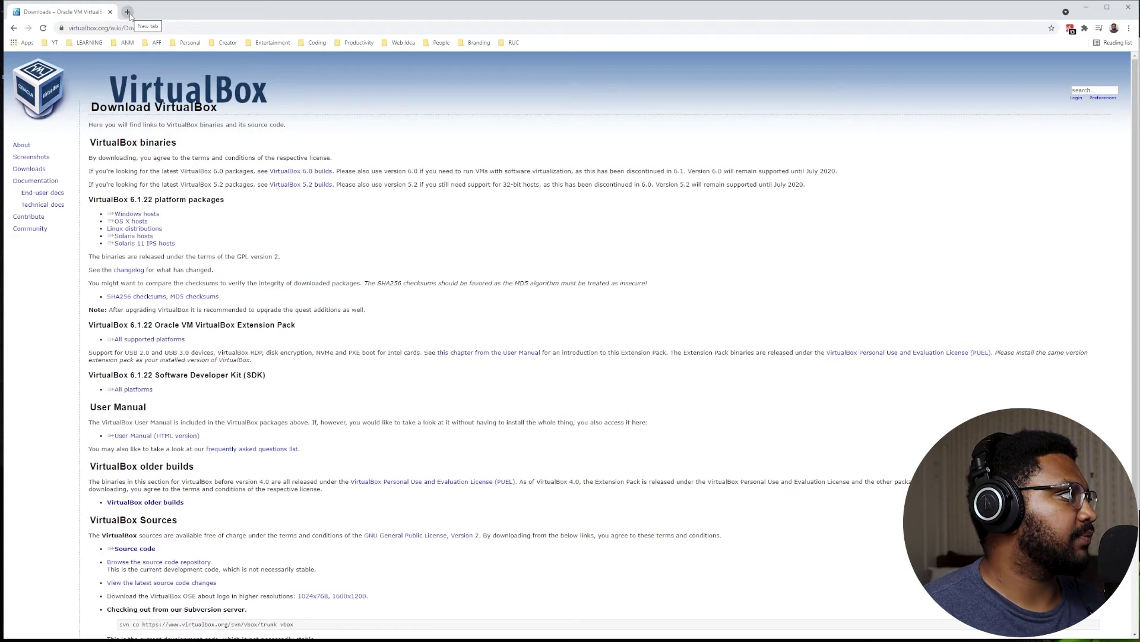
Search 'ubuntu iso' in a new tab and download the Ubuntu 20.04.2.0 LTS desktop ISO.
{"action": "left_click", "coordinate": [128, 12]}
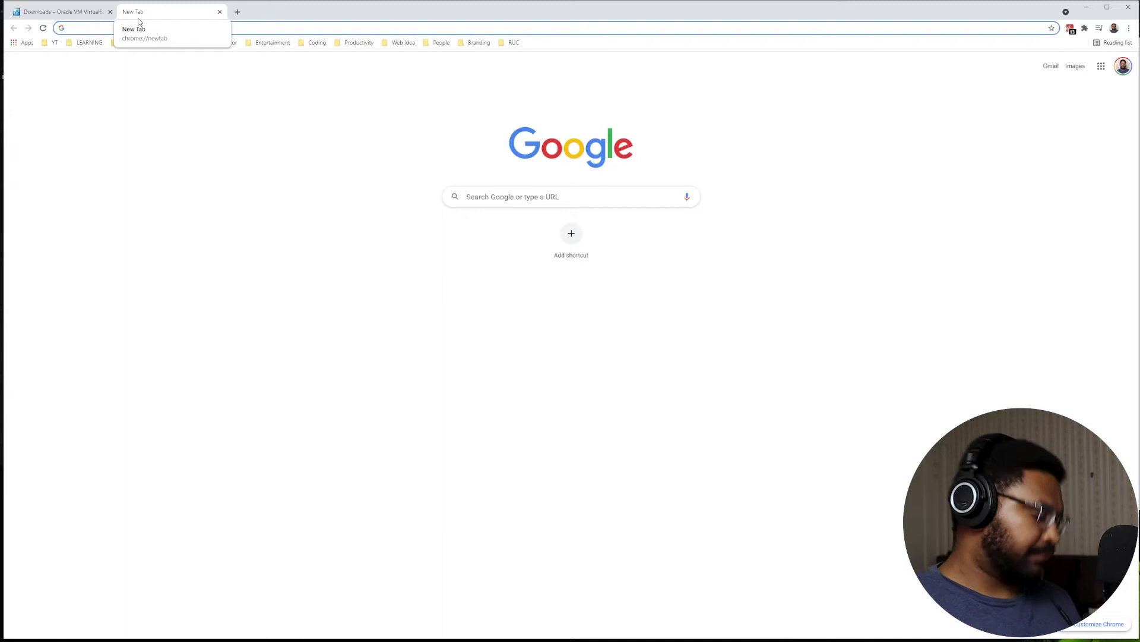
{"action": "type", "text": "ubuntu"}
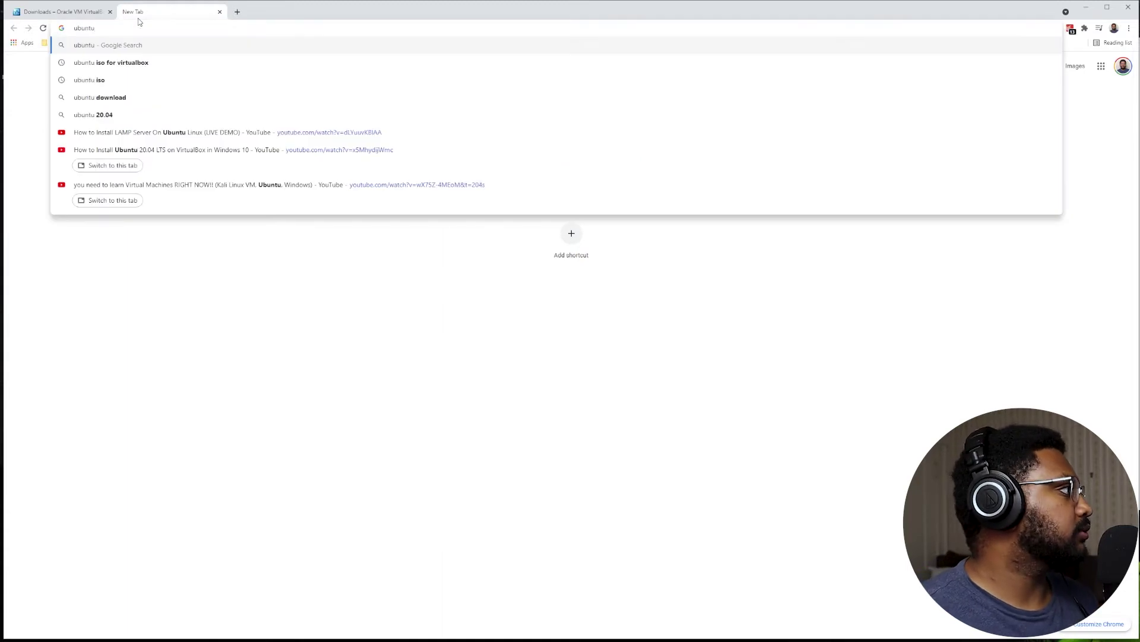
{"action": "type", "text": " iso"}
{"action": "key", "text": "Return"}
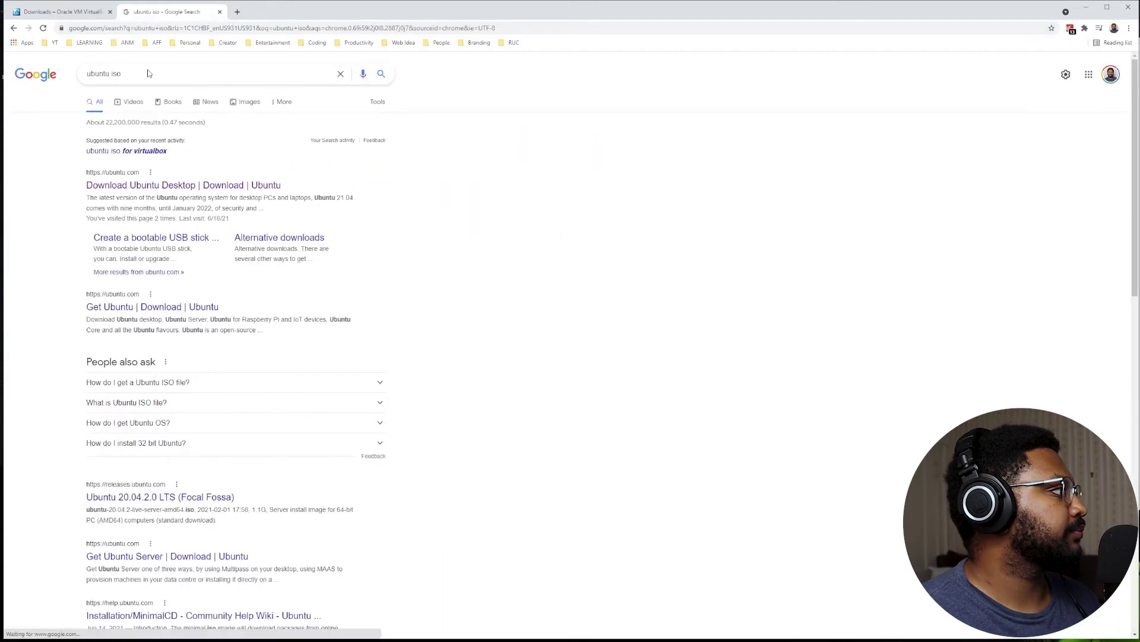
{"action": "left_click", "coordinate": [159, 193]}
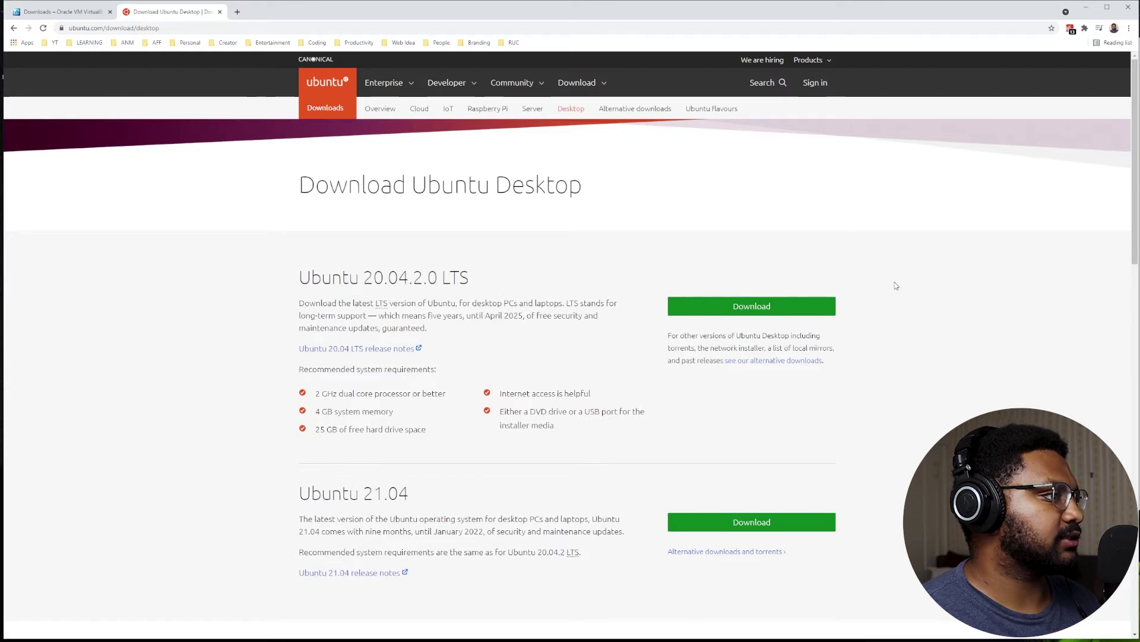
{"action": "left_click", "coordinate": [739, 309]}
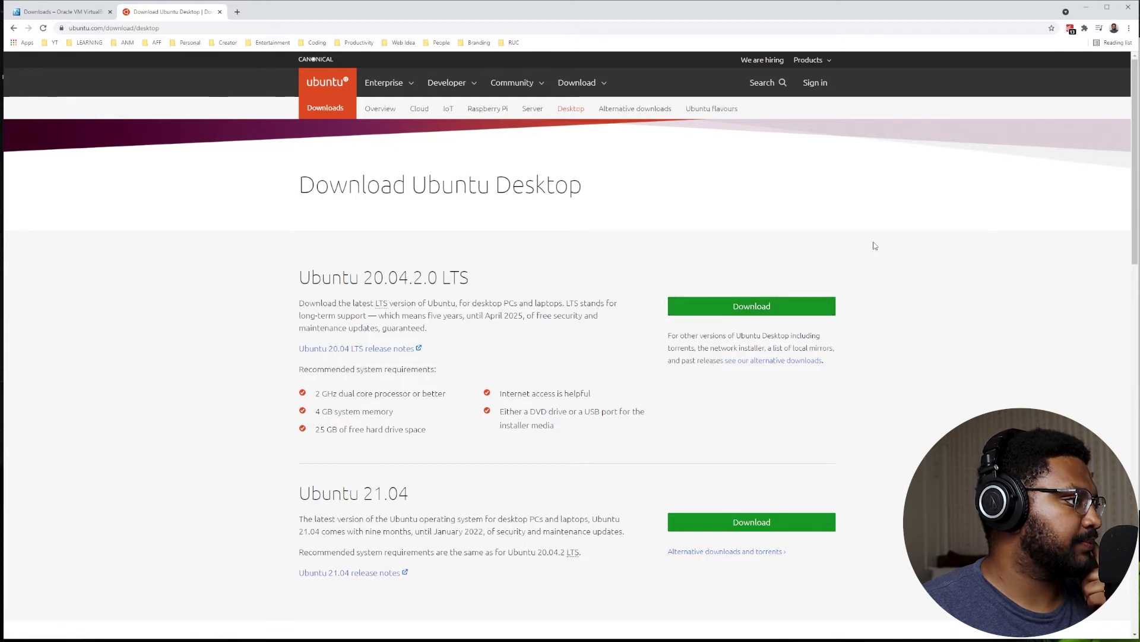
{"action": "scroll", "coordinate": [706, 294], "scroll_direction": "down", "scroll_amount": 3}
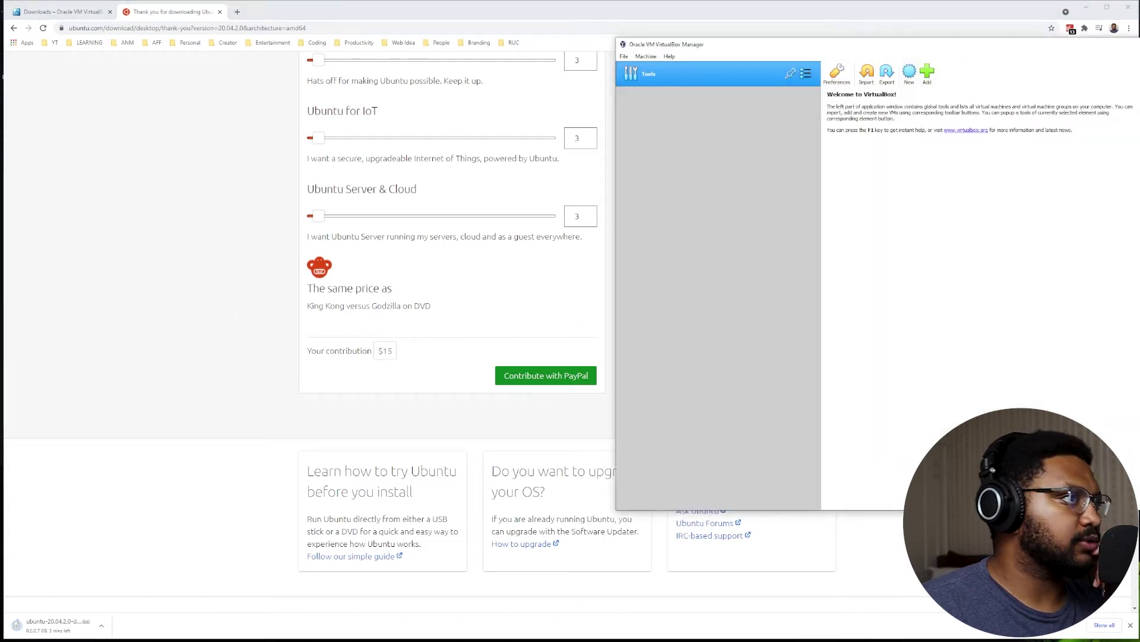
Centre the VirtualBox Manager, start a new machine and name it ubuntu_vm.
{"action": "left_click_drag", "start_coordinate": [737, 49], "coordinate": [353, 104]}
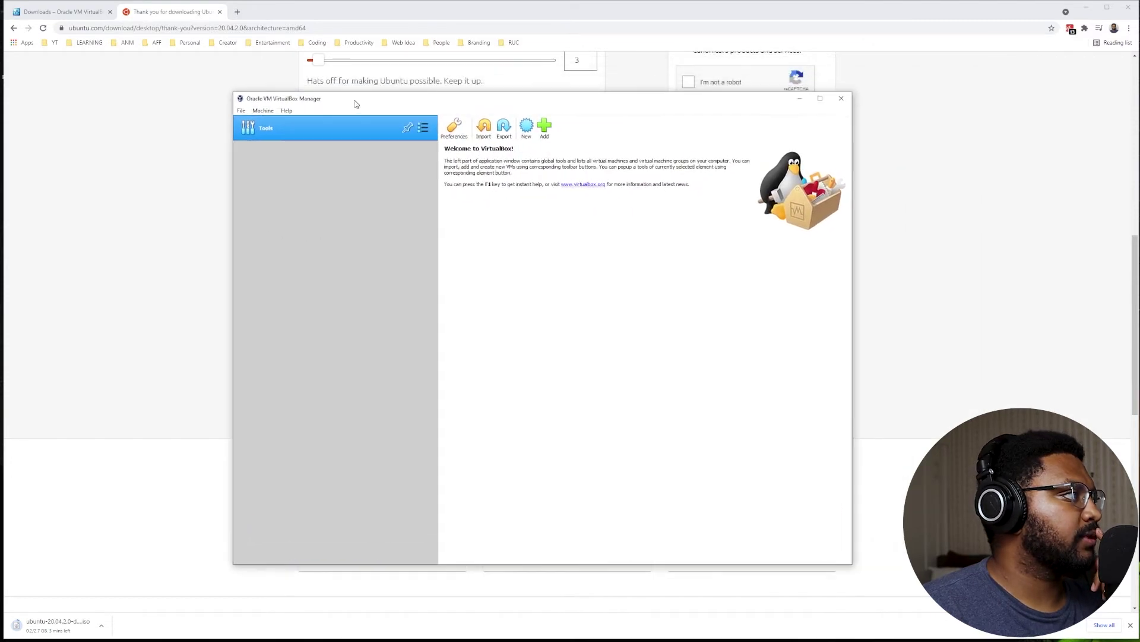
{"action": "left_click", "coordinate": [527, 131]}
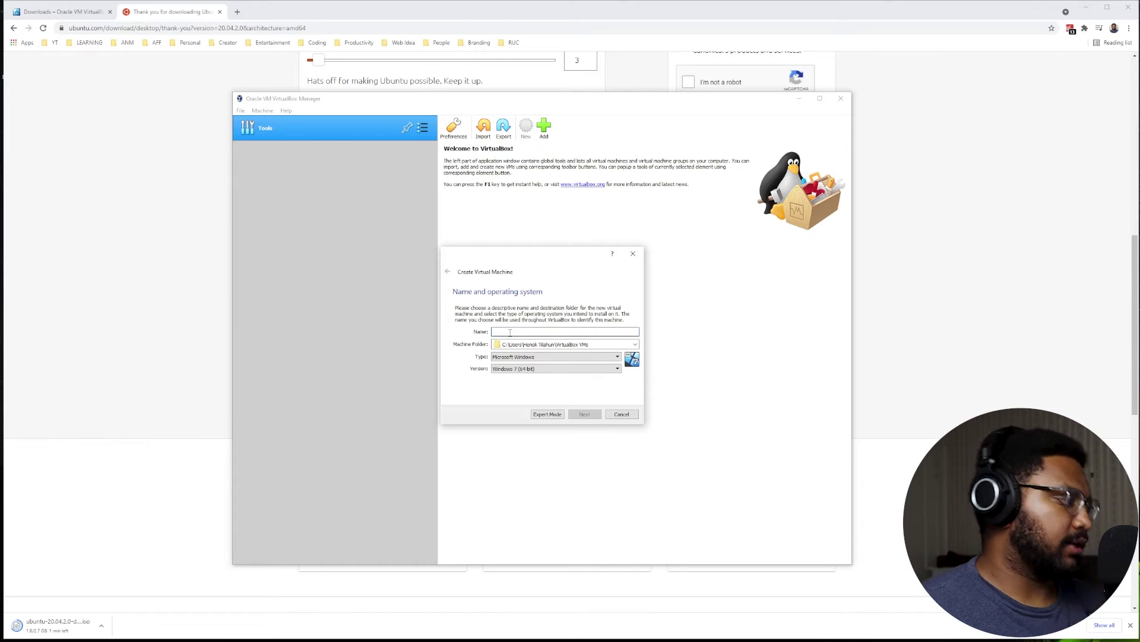
{"action": "type", "text": "ntu vm"}
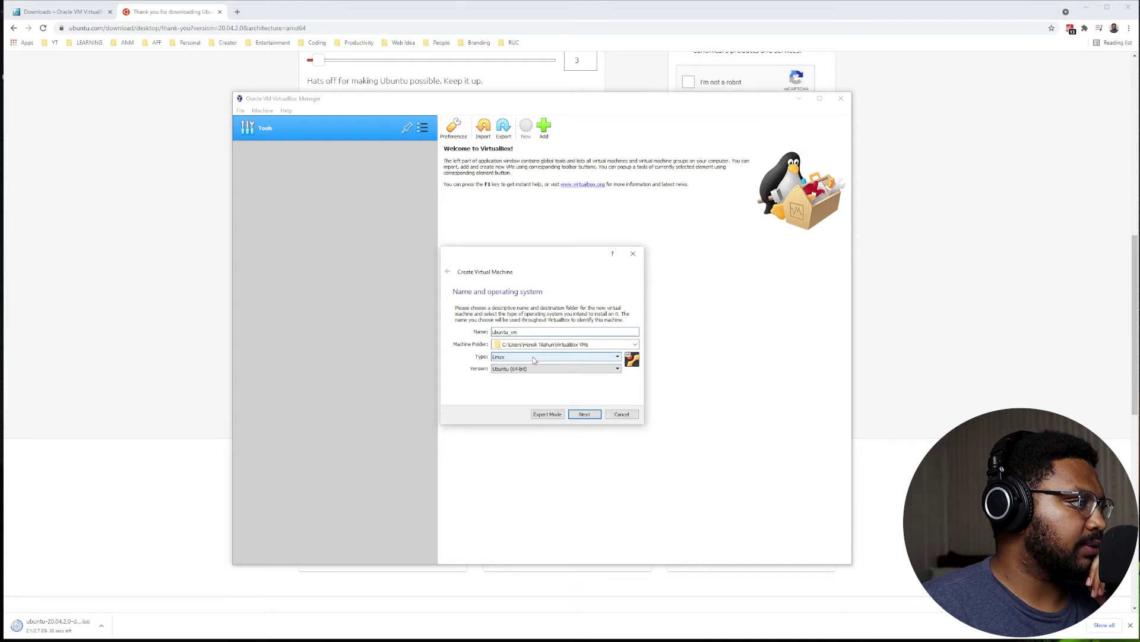
Set the machine folder to D:\VMs and keep Linux / Ubuntu (64-bit).
{"action": "left_click", "coordinate": [635, 345]}
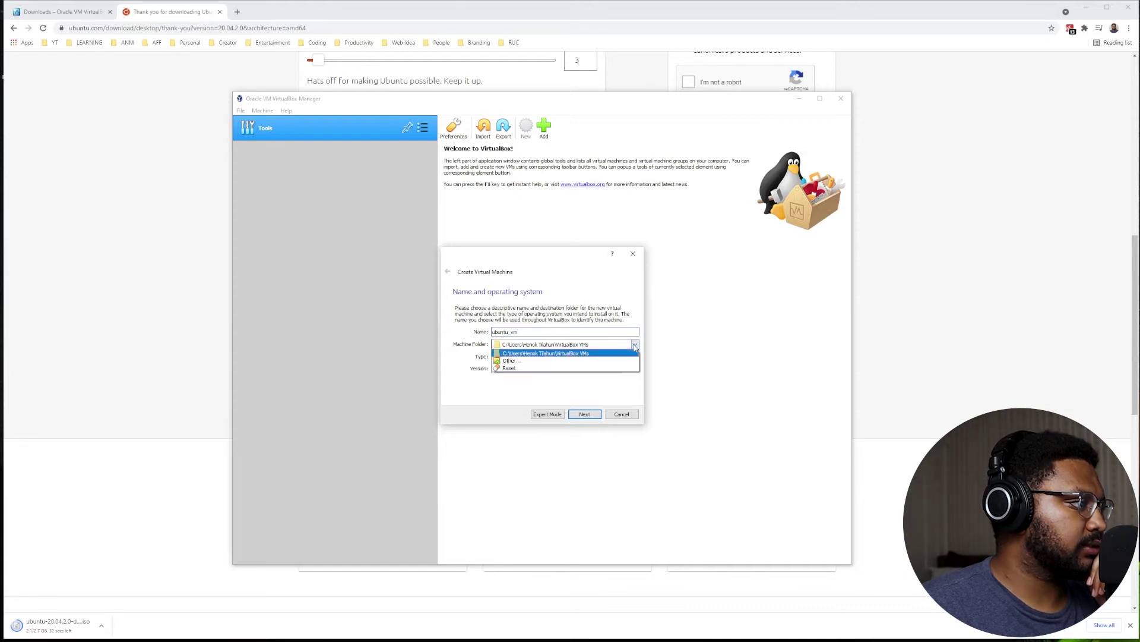
{"action": "left_click", "coordinate": [542, 361]}
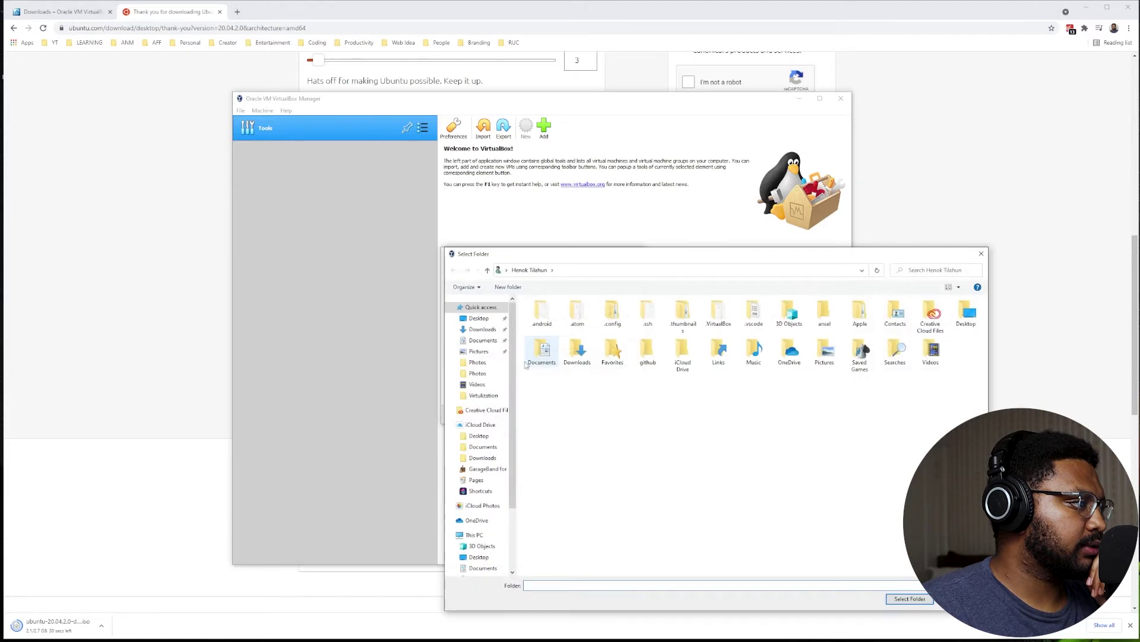
{"action": "scroll", "coordinate": [490, 530], "scroll_direction": "down", "scroll_amount": 2}
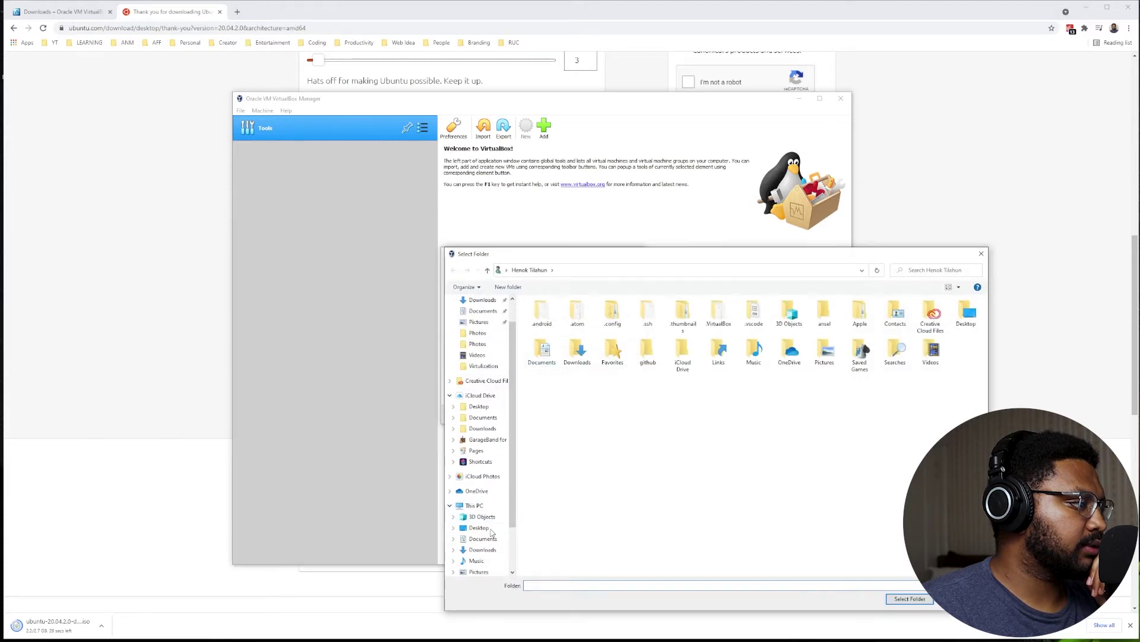
{"action": "scroll", "coordinate": [490, 552], "scroll_direction": "down", "scroll_amount": 1}
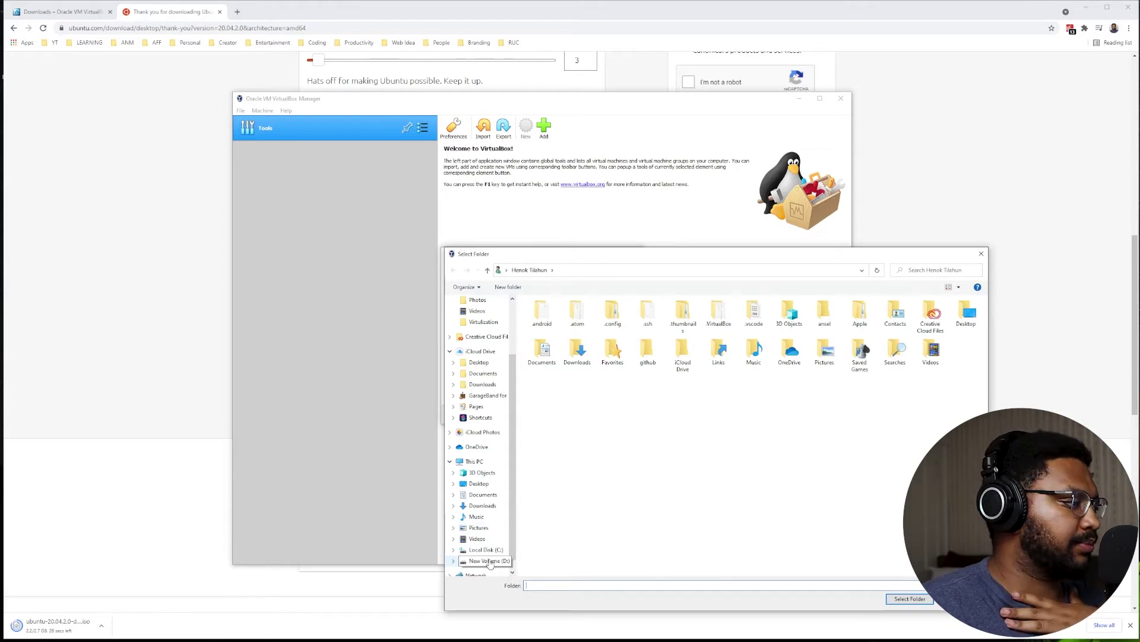
{"action": "left_click", "coordinate": [489, 562]}
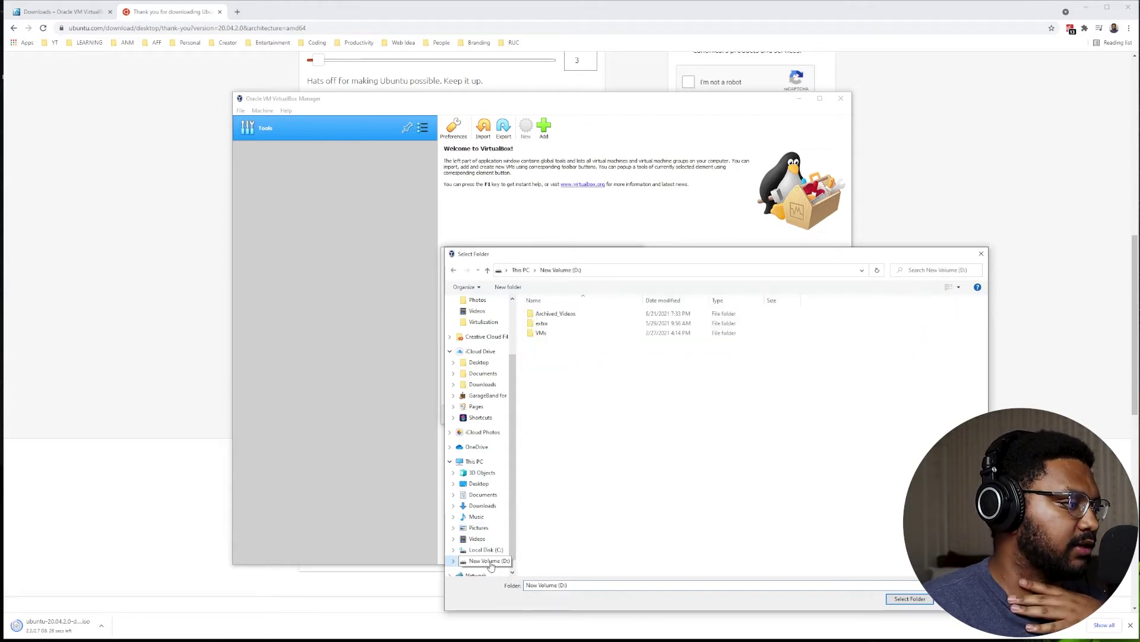
{"action": "double_click", "coordinate": [561, 335]}
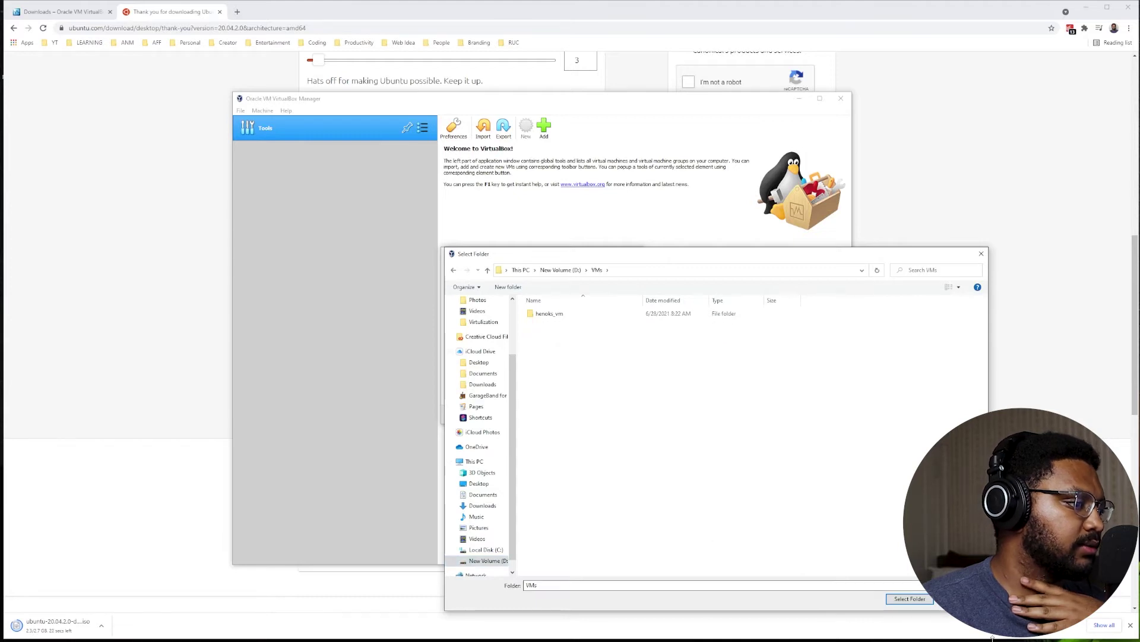
{"action": "left_click", "coordinate": [910, 599]}
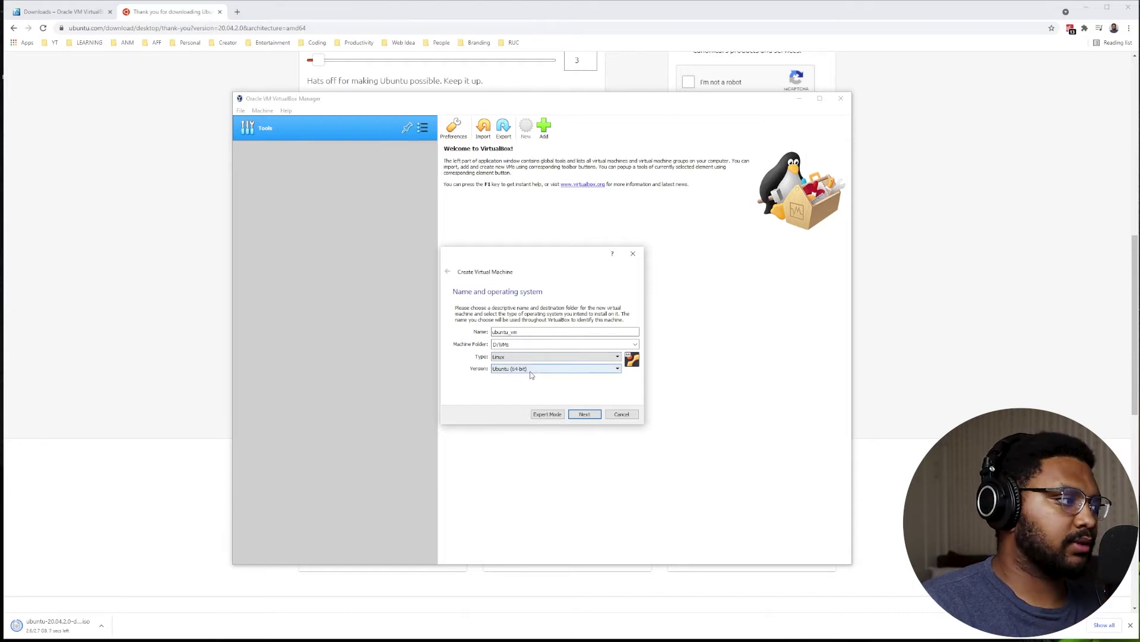
{"action": "left_click", "coordinate": [532, 368]}
{"action": "left_click", "coordinate": [531, 372]}
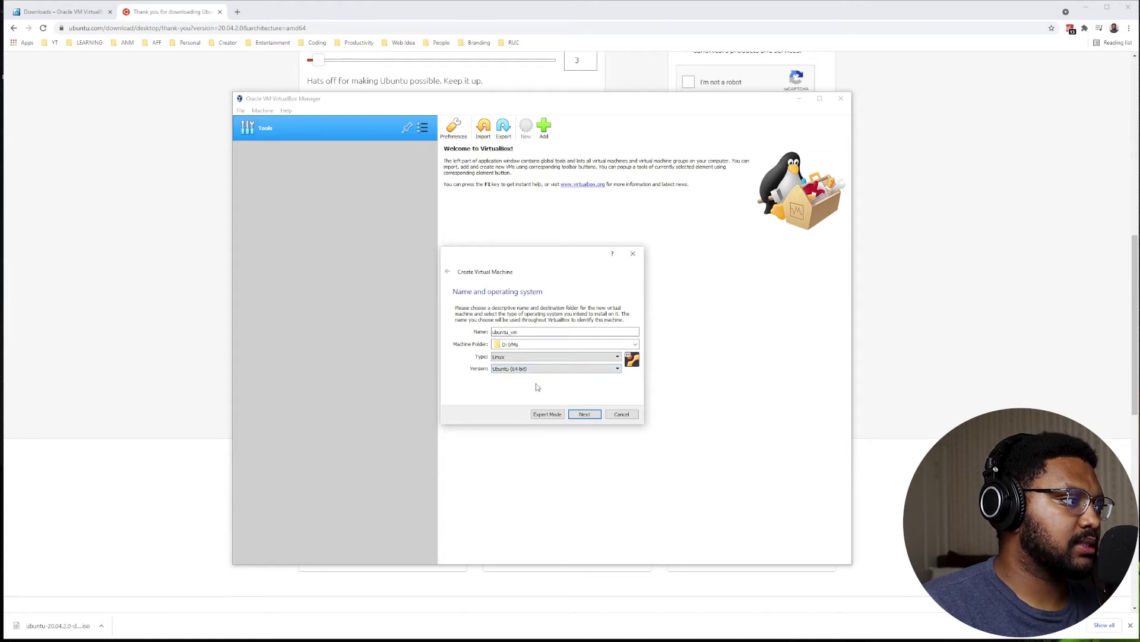
Give ubuntu_vm 4096 MB memory and a new dynamically allocated 10 GB VDI disk.
{"action": "left_click", "coordinate": [590, 418]}
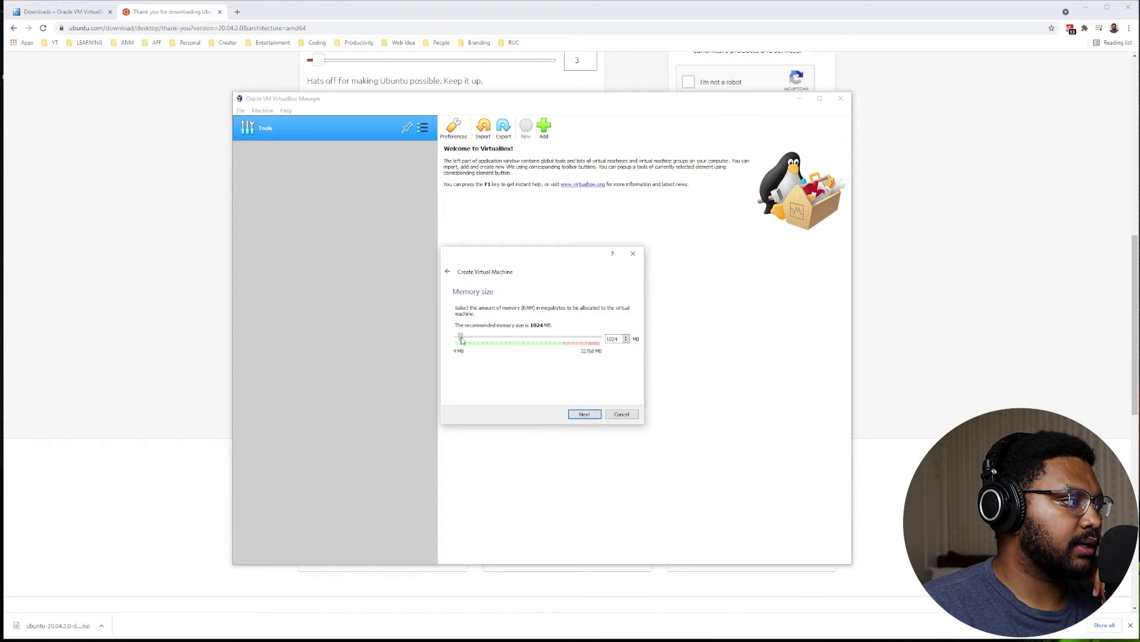
{"action": "left_click_drag", "start_coordinate": [462, 340], "coordinate": [474, 341]}
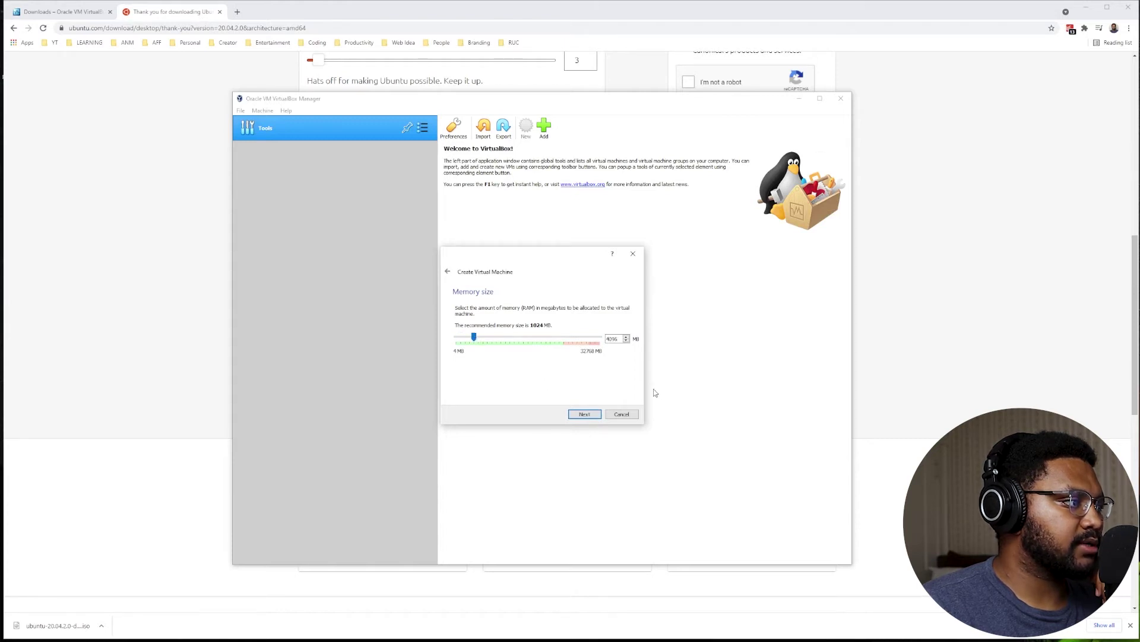
{"action": "left_click", "coordinate": [585, 415]}
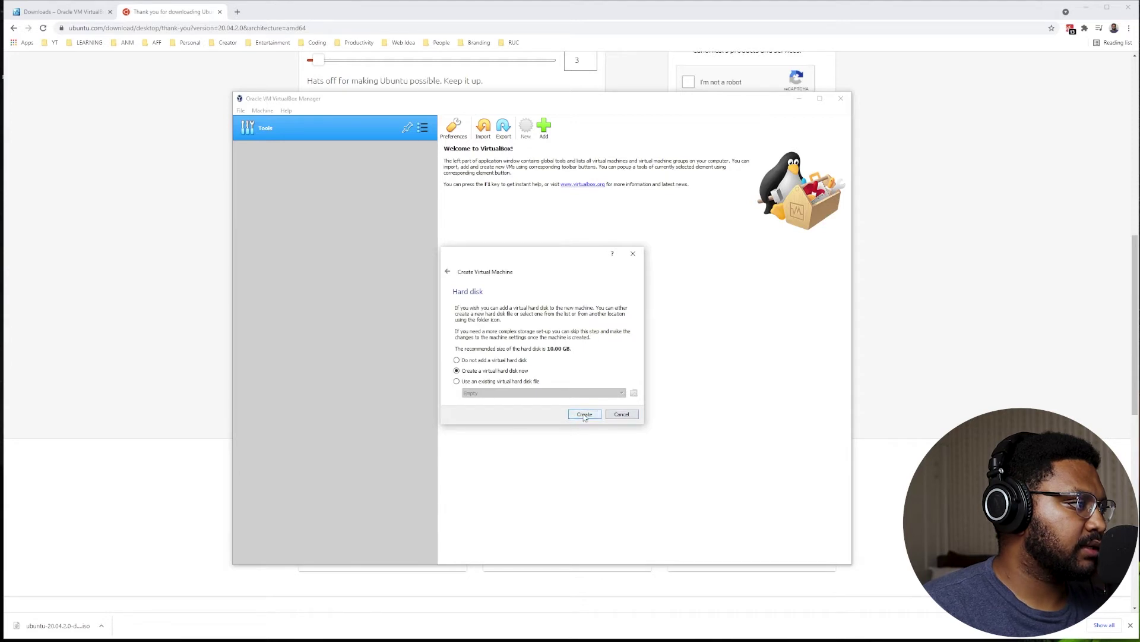
{"action": "left_click", "coordinate": [585, 414]}
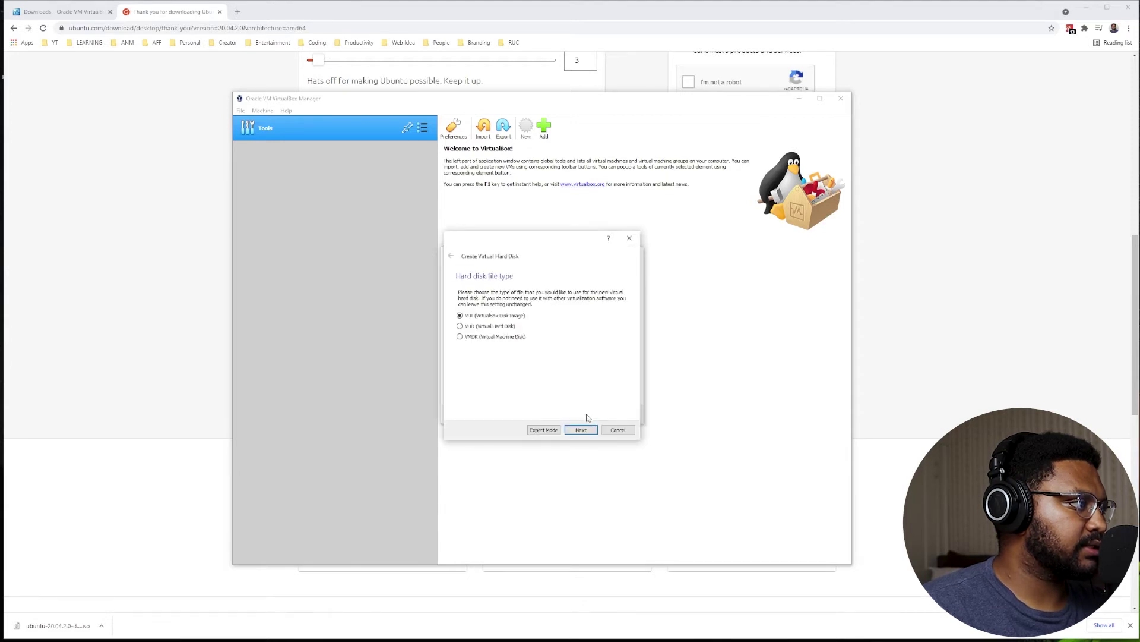
{"action": "left_click", "coordinate": [582, 430]}
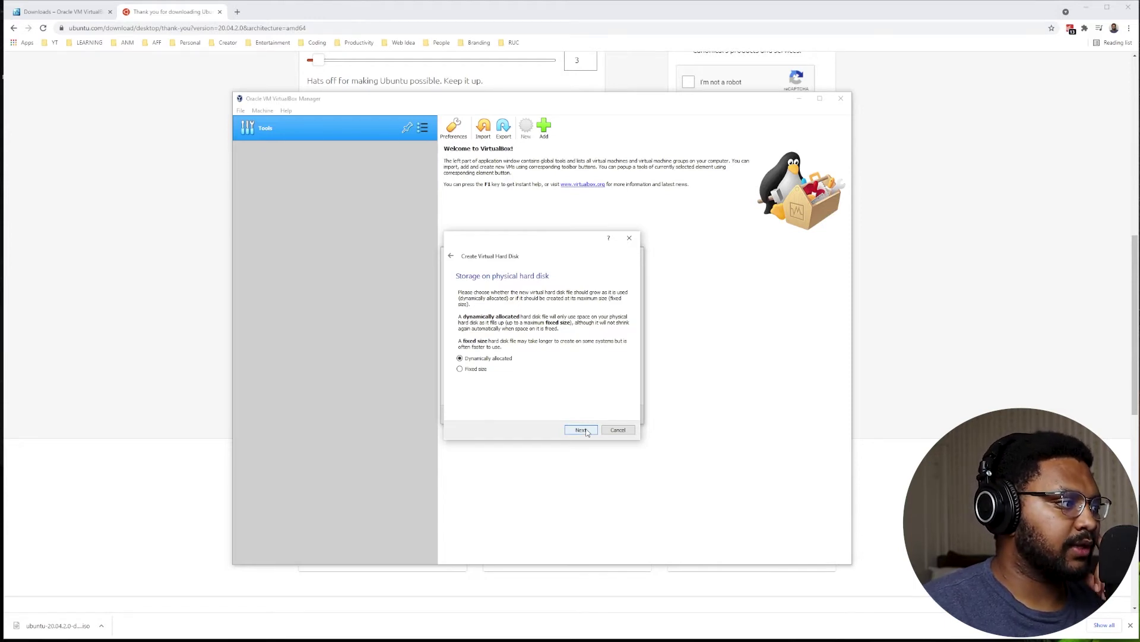
{"action": "left_click", "coordinate": [581, 429]}
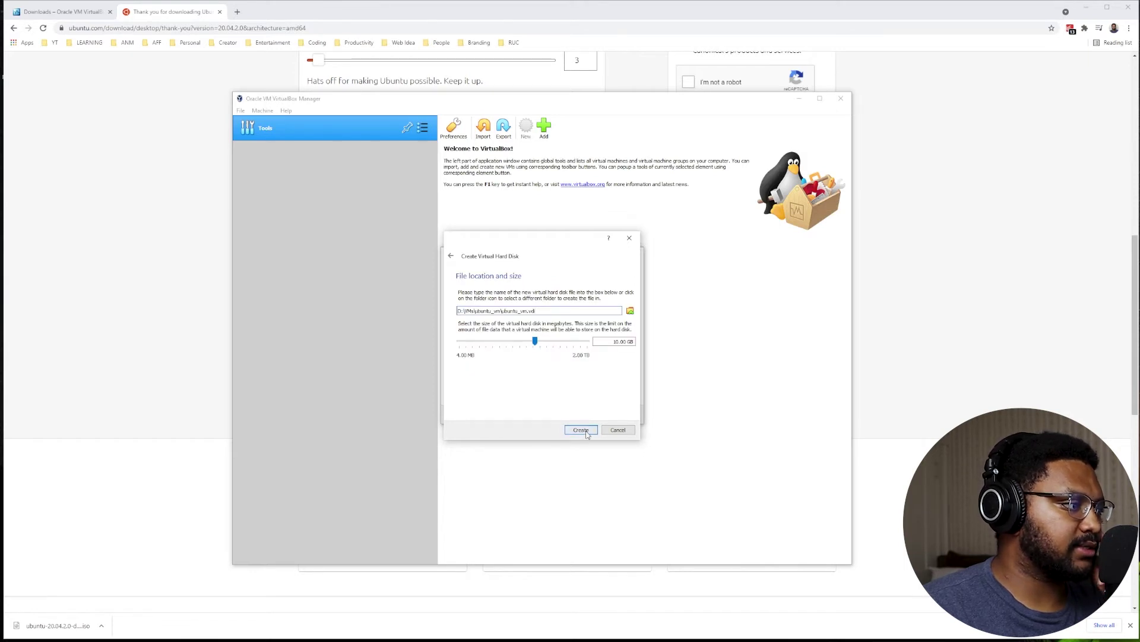
{"action": "left_click", "coordinate": [585, 431]}
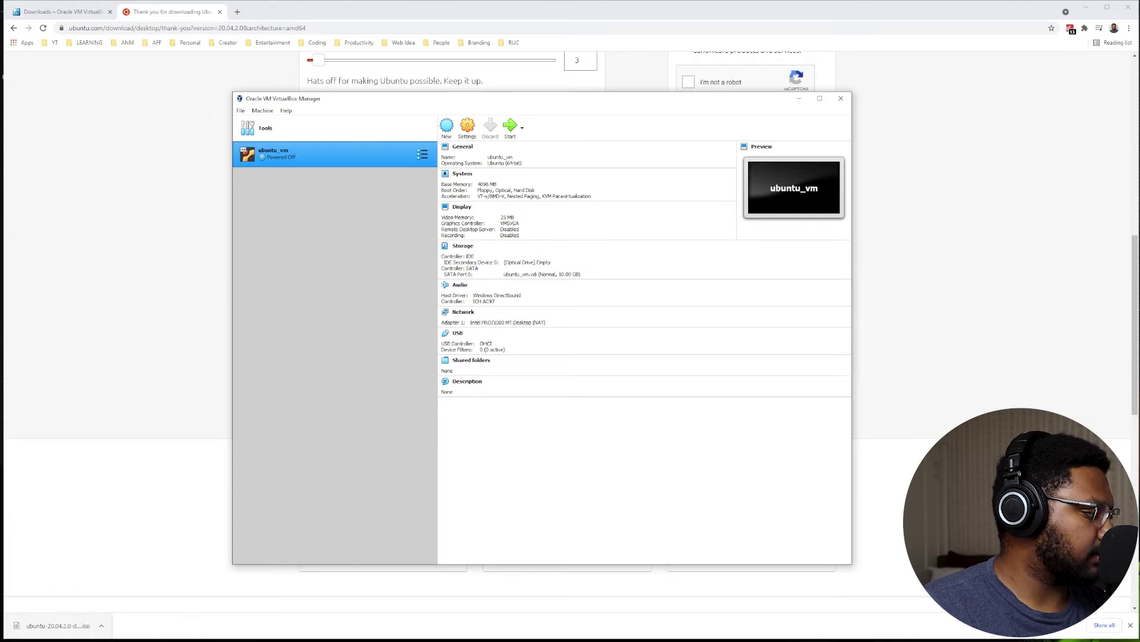
In Storage settings, load ubuntu-20.04.2.0-desktop-amd64.iso into the empty optical drive and save.
{"action": "left_click", "coordinate": [468, 128]}
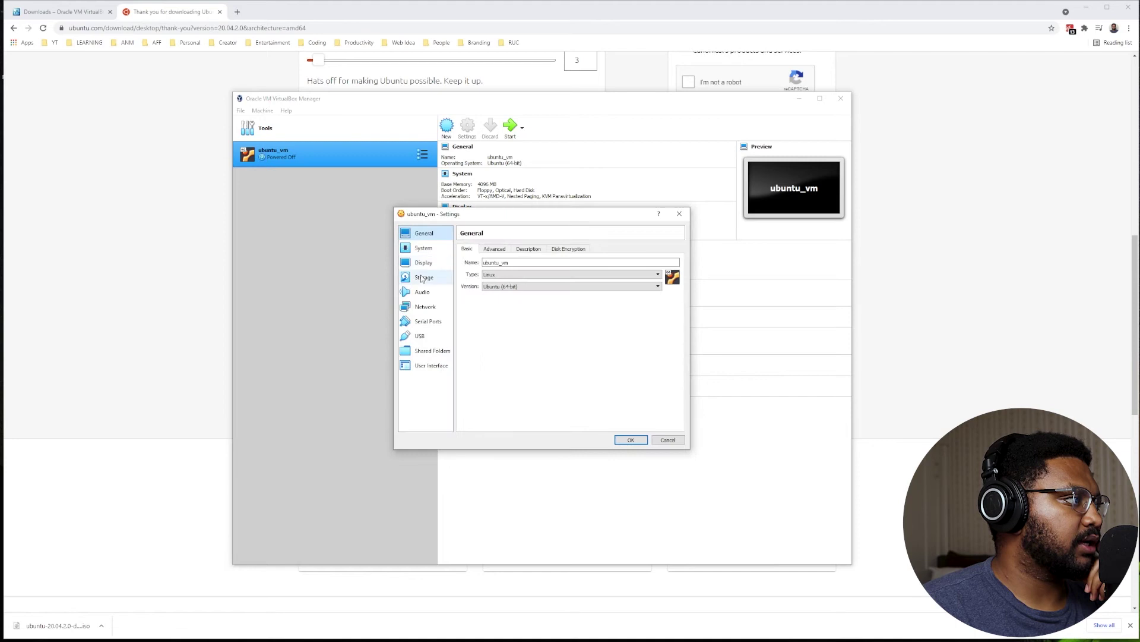
{"action": "left_click", "coordinate": [421, 280]}
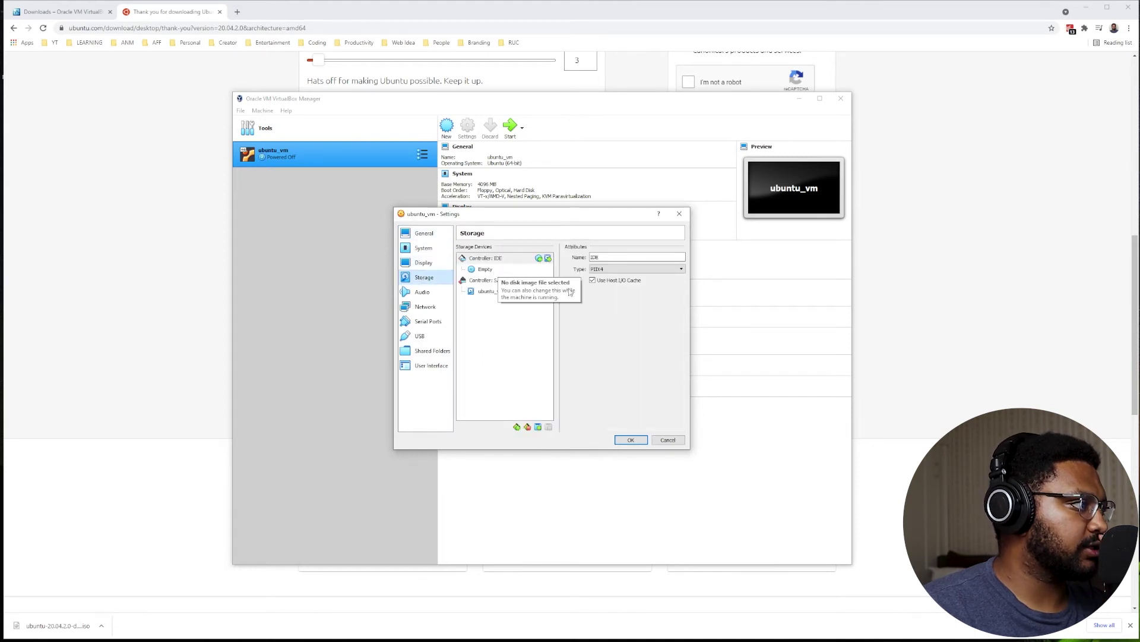
{"action": "left_click", "coordinate": [500, 274]}
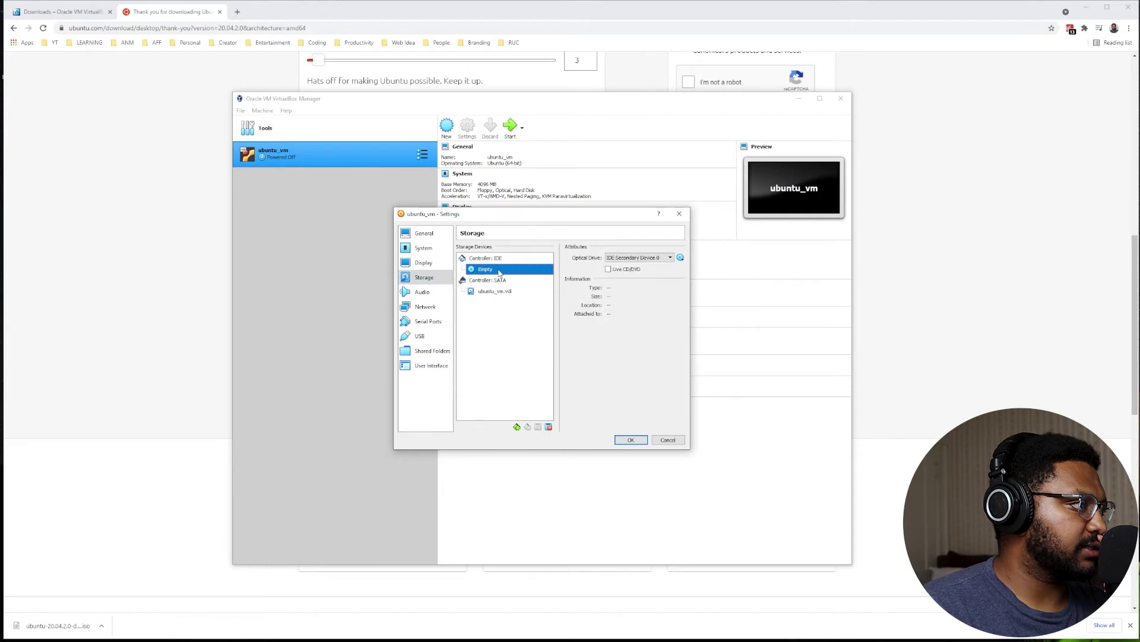
{"action": "left_click", "coordinate": [668, 260]}
{"action": "left_click", "coordinate": [679, 259]}
{"action": "left_click", "coordinate": [680, 258]}
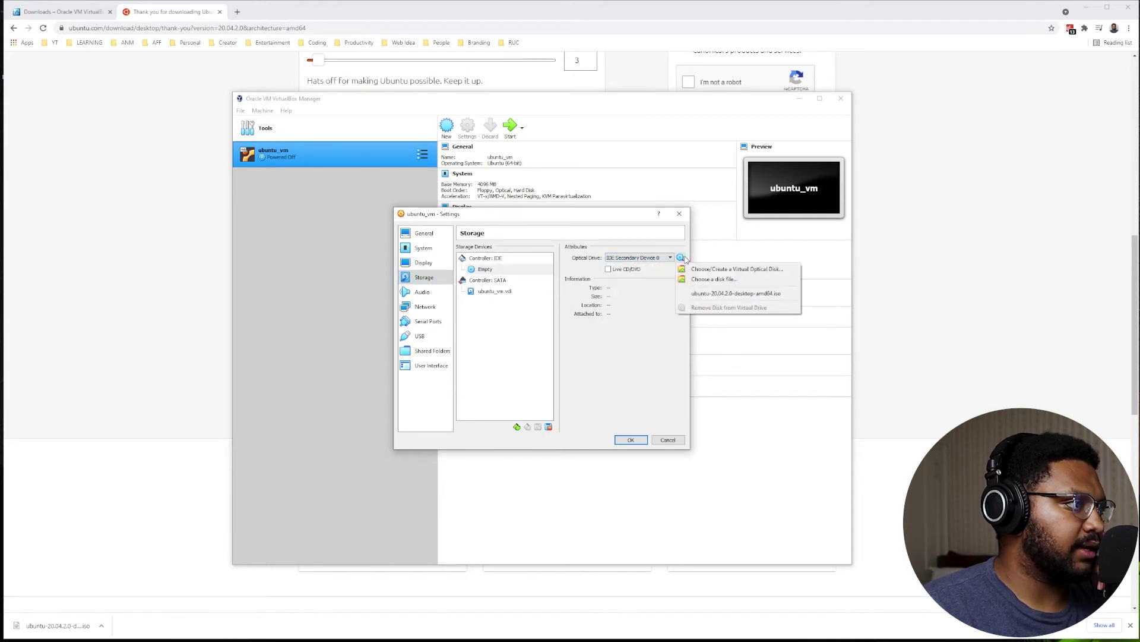
{"action": "left_click", "coordinate": [710, 283]}
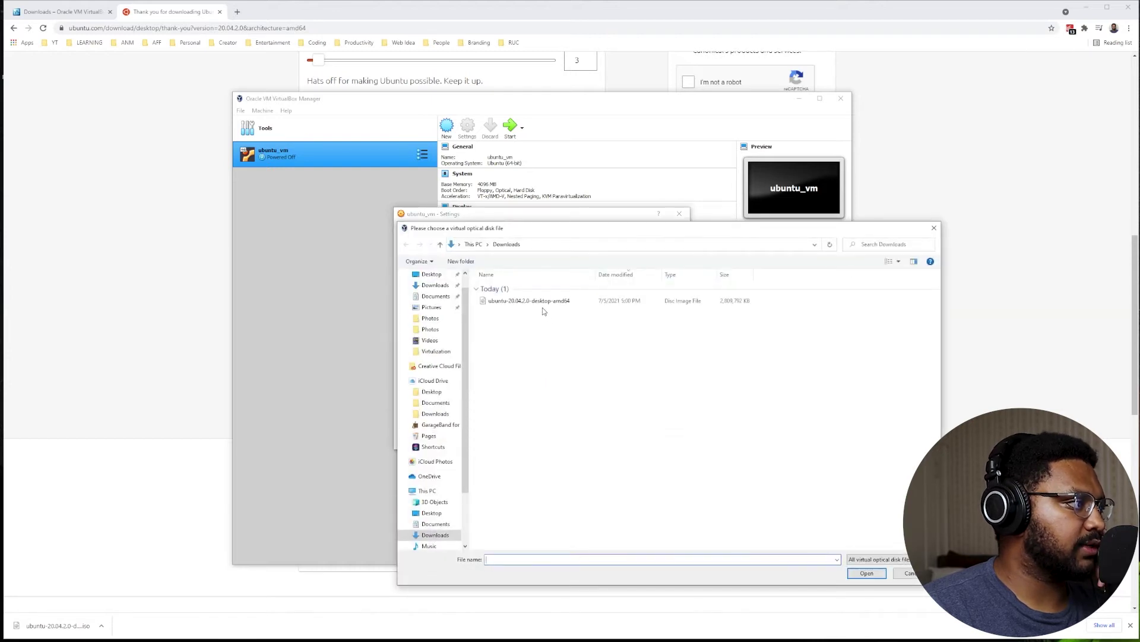
{"action": "left_click", "coordinate": [542, 303]}
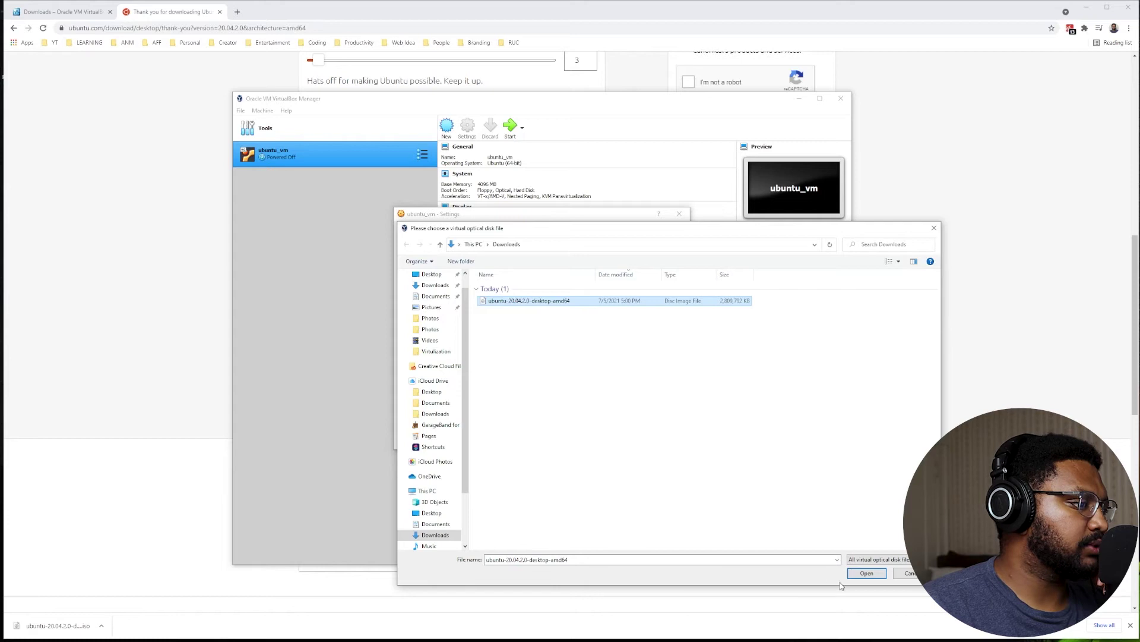
{"action": "left_click", "coordinate": [870, 574]}
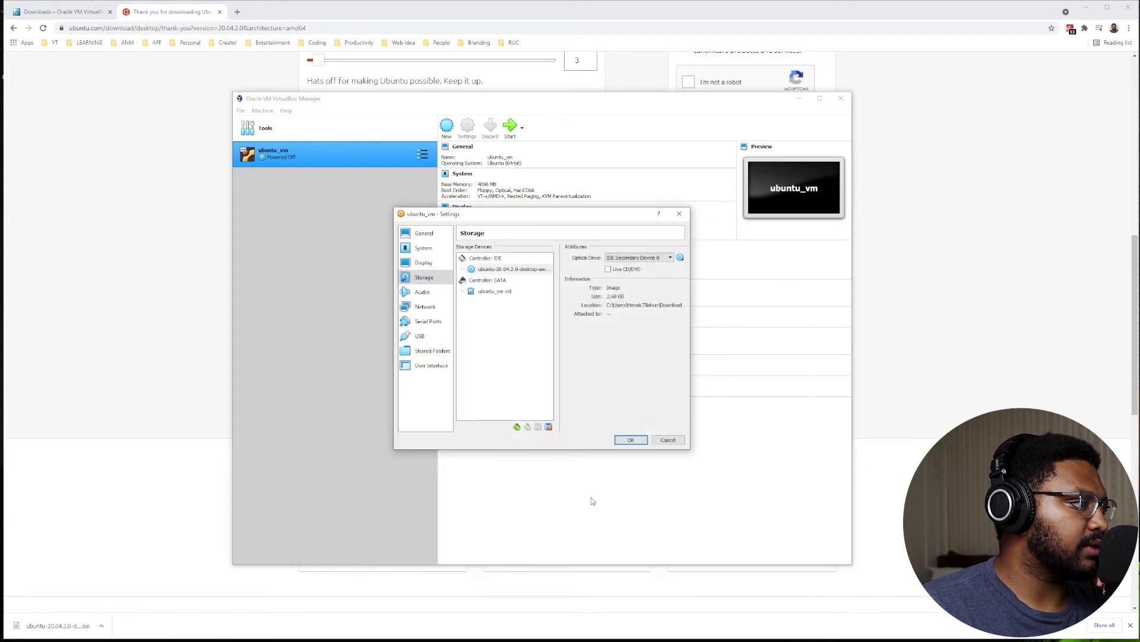
{"action": "left_click", "coordinate": [631, 440]}
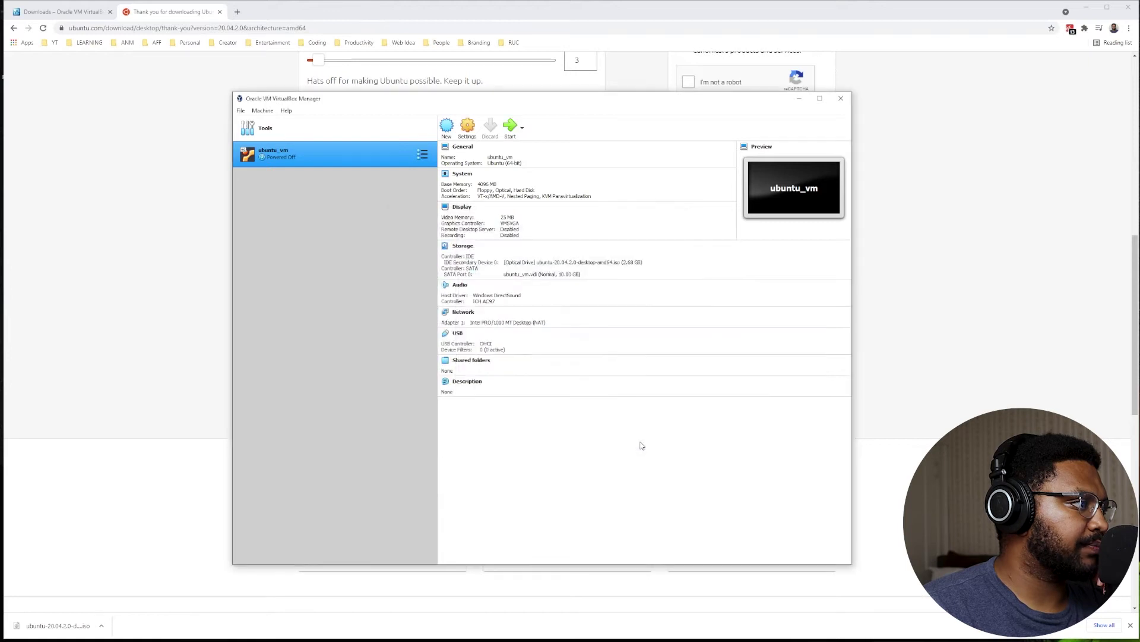
Start ubuntu_vm and boot it from the Ubuntu ISO.
{"action": "left_click", "coordinate": [512, 127]}
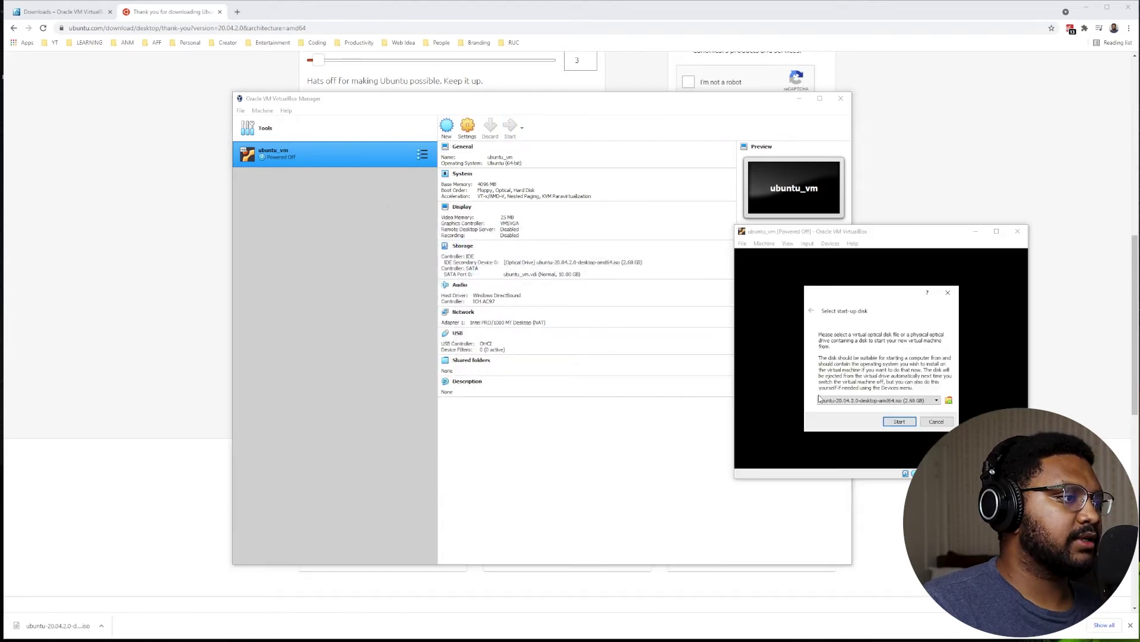
{"action": "left_click", "coordinate": [910, 423]}
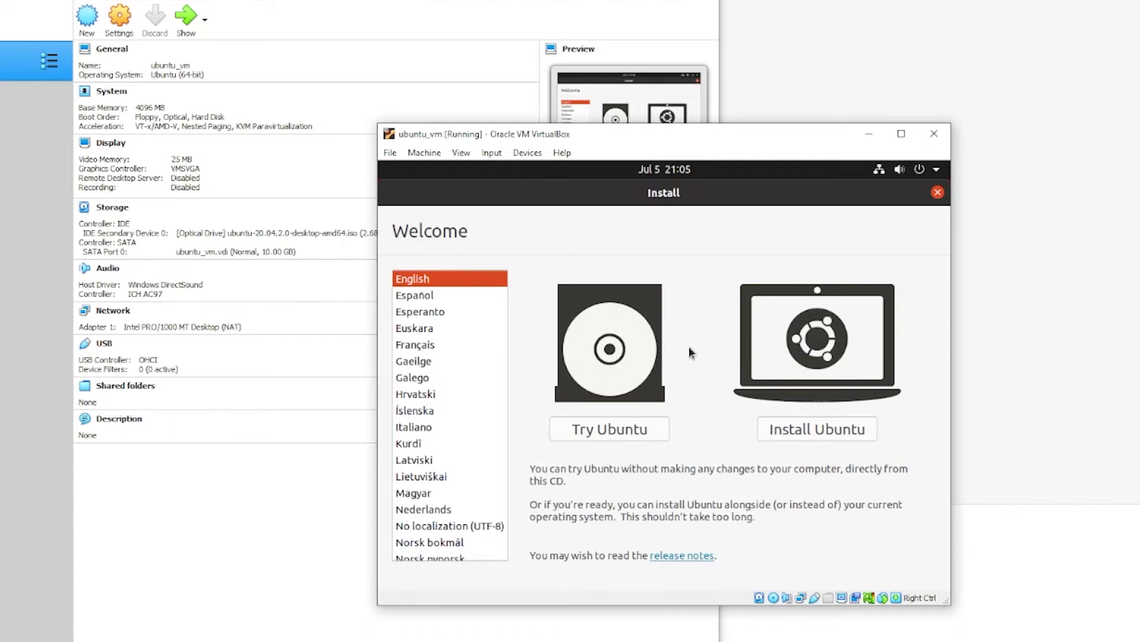
Choose Install Ubuntu, keep English (US) keyboard and normal installation, and erase the whole disk.
{"action": "left_click", "coordinate": [802, 435]}
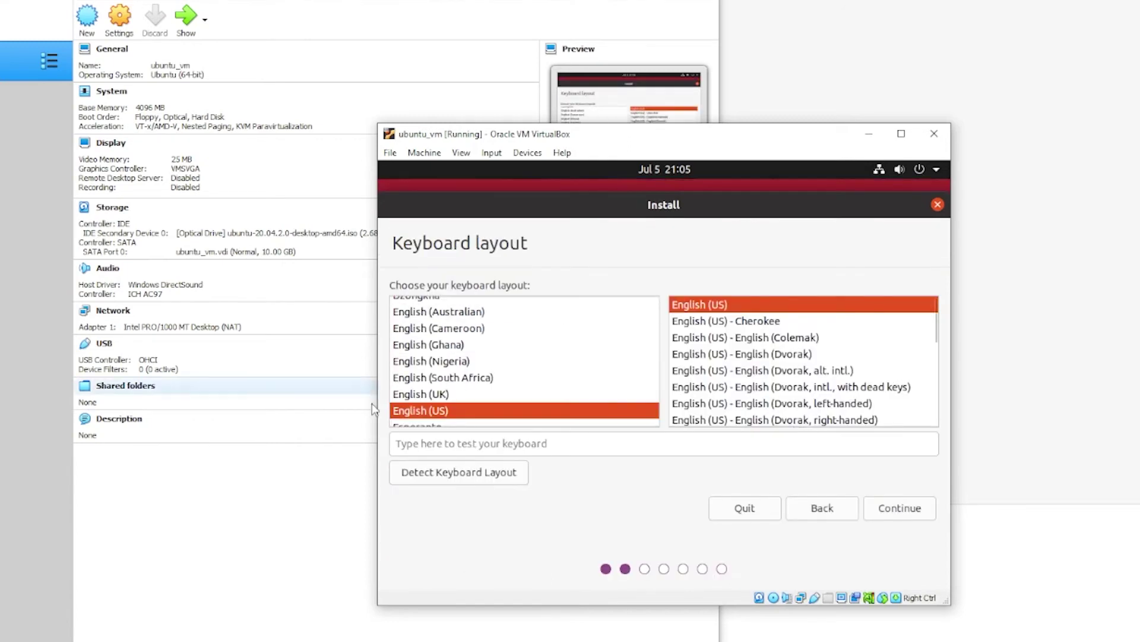
{"action": "left_click", "coordinate": [900, 509]}
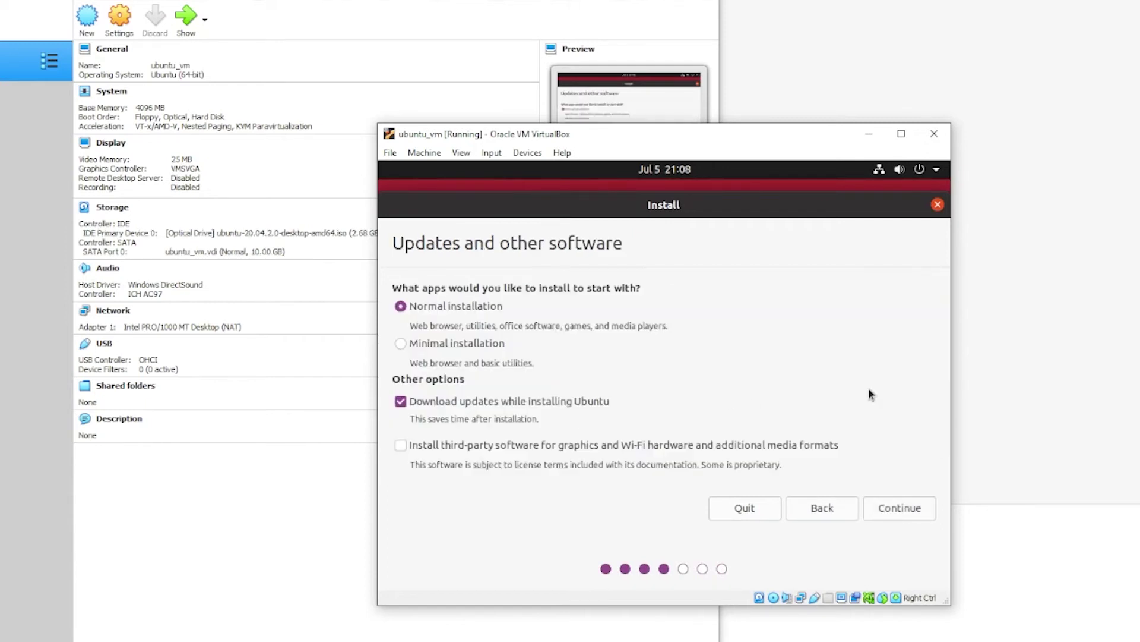
{"action": "left_click", "coordinate": [904, 507]}
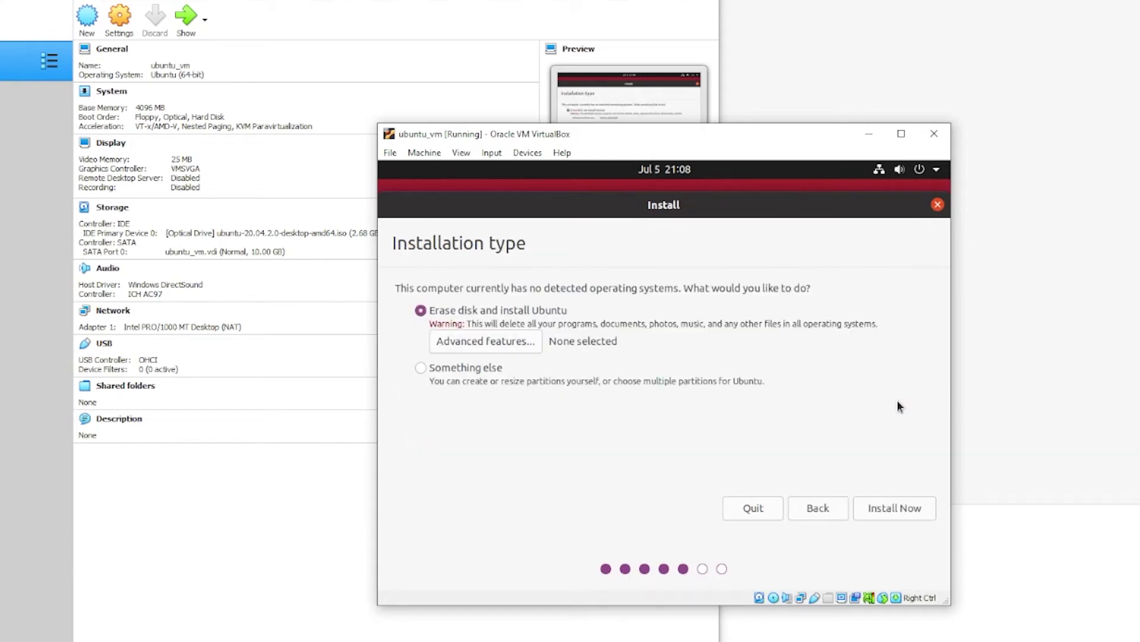
{"action": "left_click", "coordinate": [894, 512]}
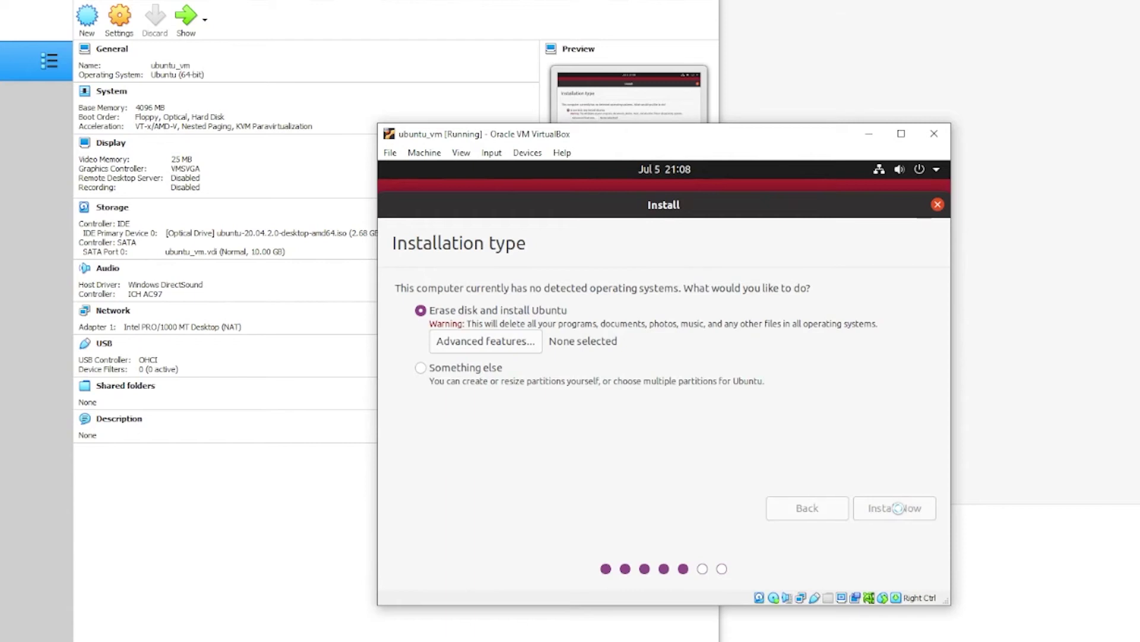
{"action": "left_click", "coordinate": [918, 473]}
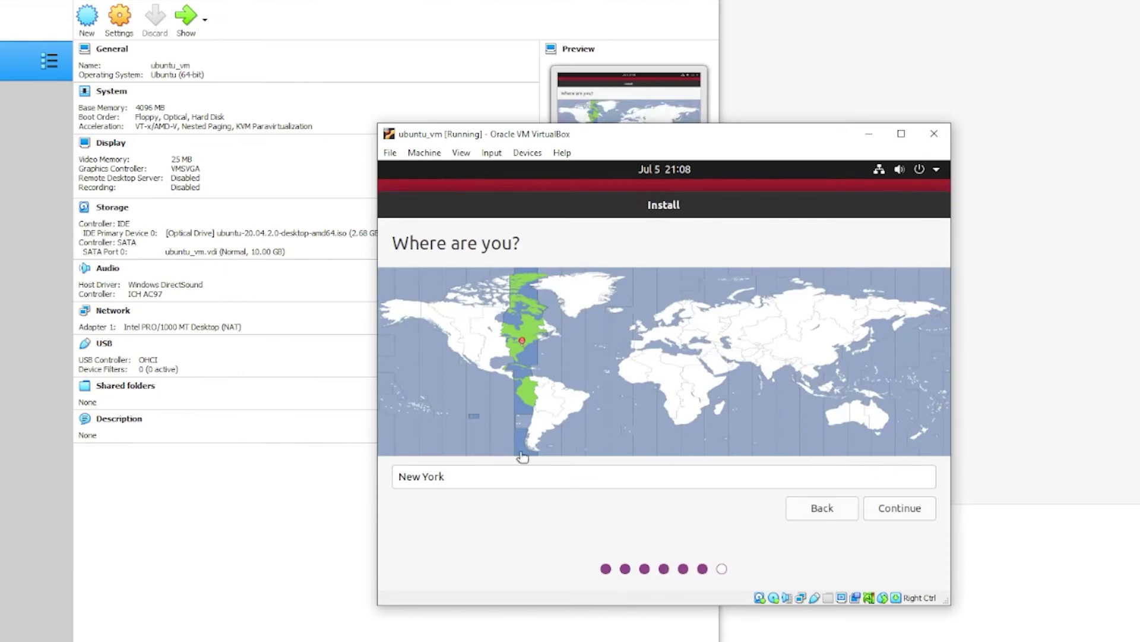
Keep New York as the location, then enter the user's name, username and password and continue.
{"action": "left_click", "coordinate": [895, 508]}
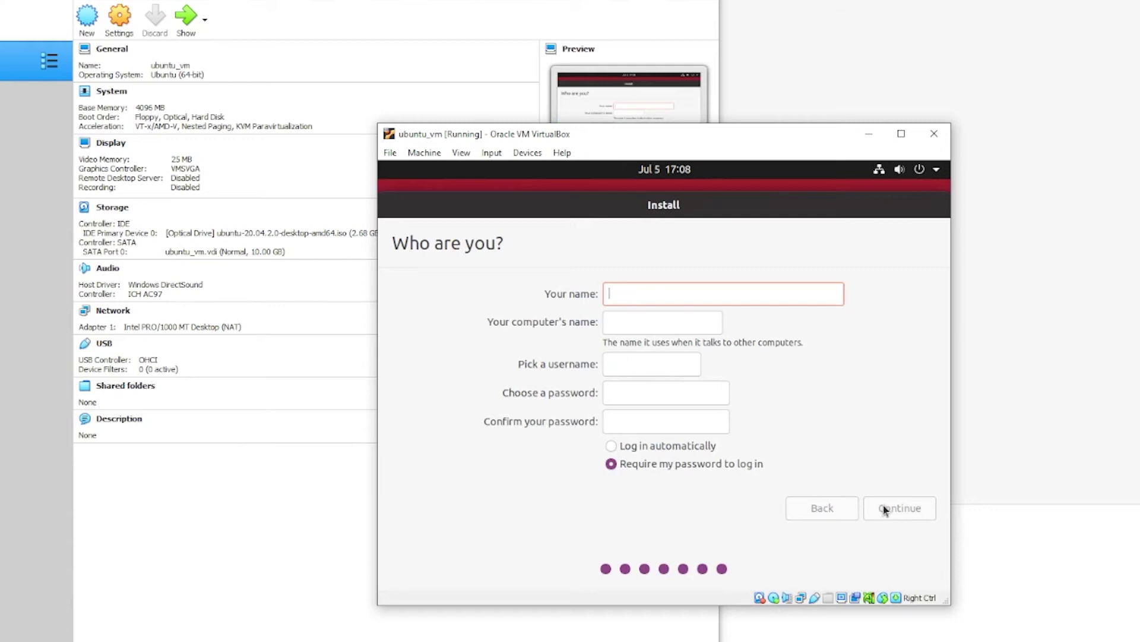
{"action": "type", "text": "henok"}
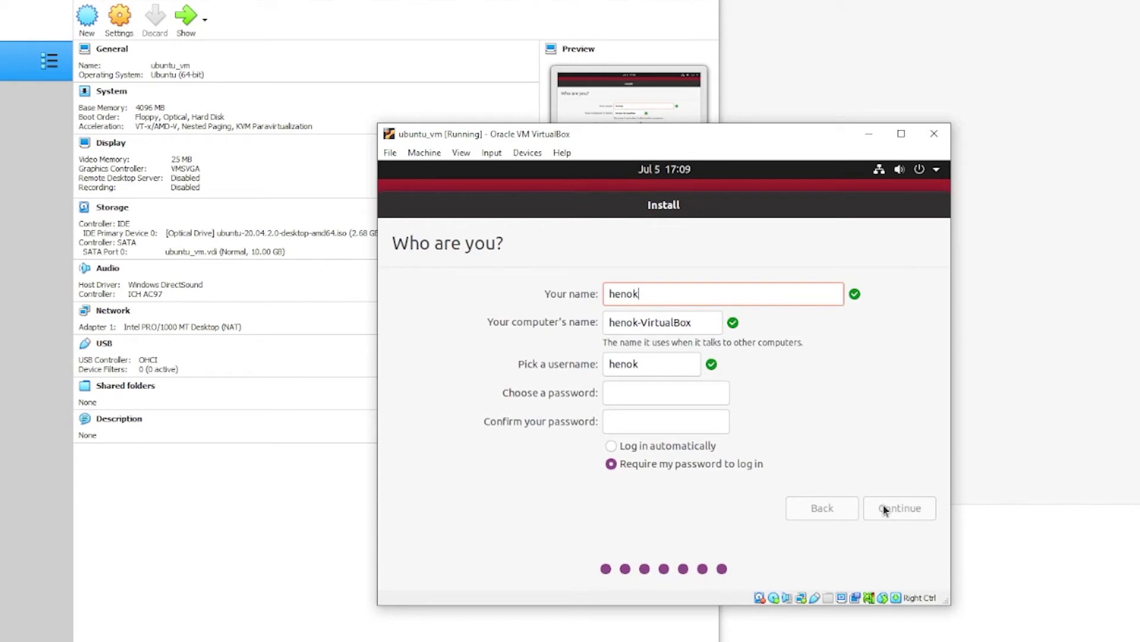
{"action": "left_click", "coordinate": [669, 364]}
{"action": "left_click", "coordinate": [645, 392]}
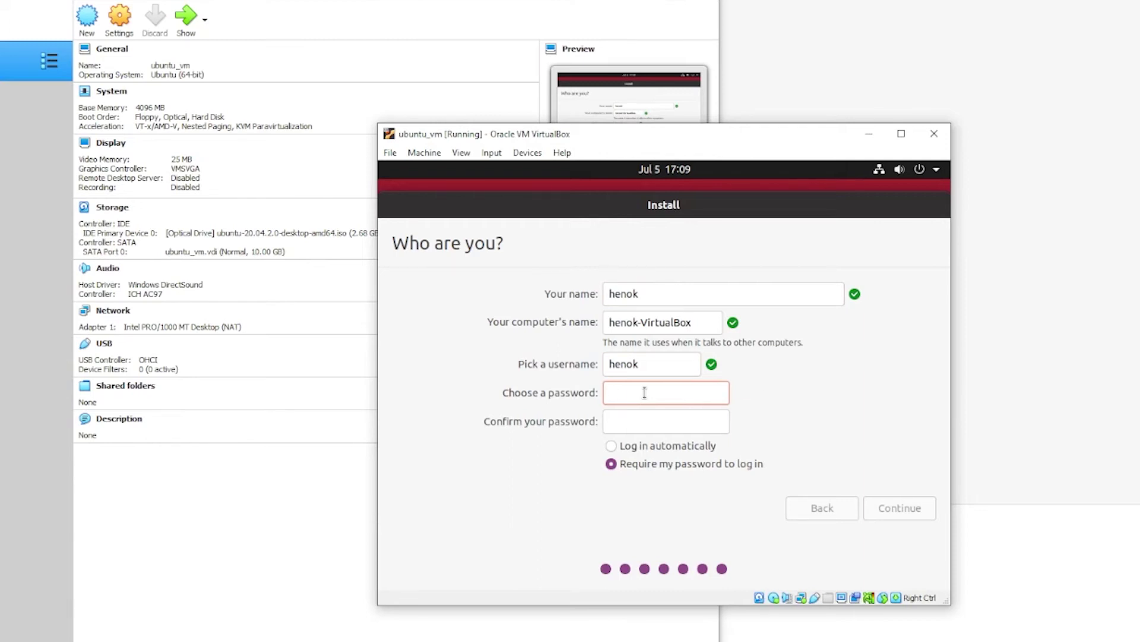
{"action": "key", "text": "Tab"}
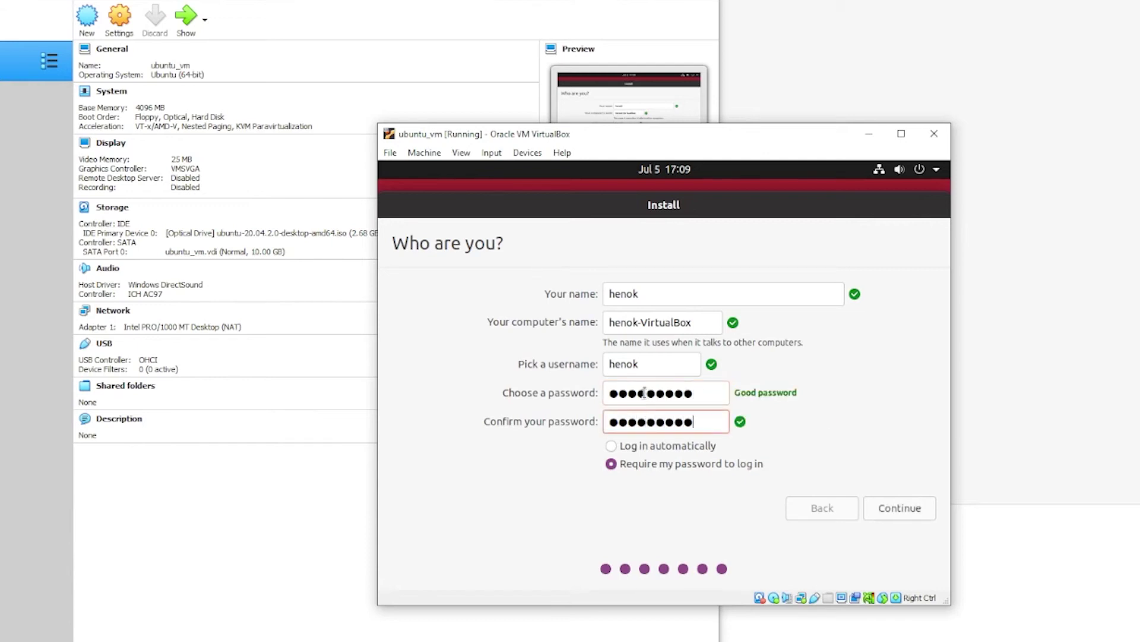
{"action": "left_click", "coordinate": [892, 509]}
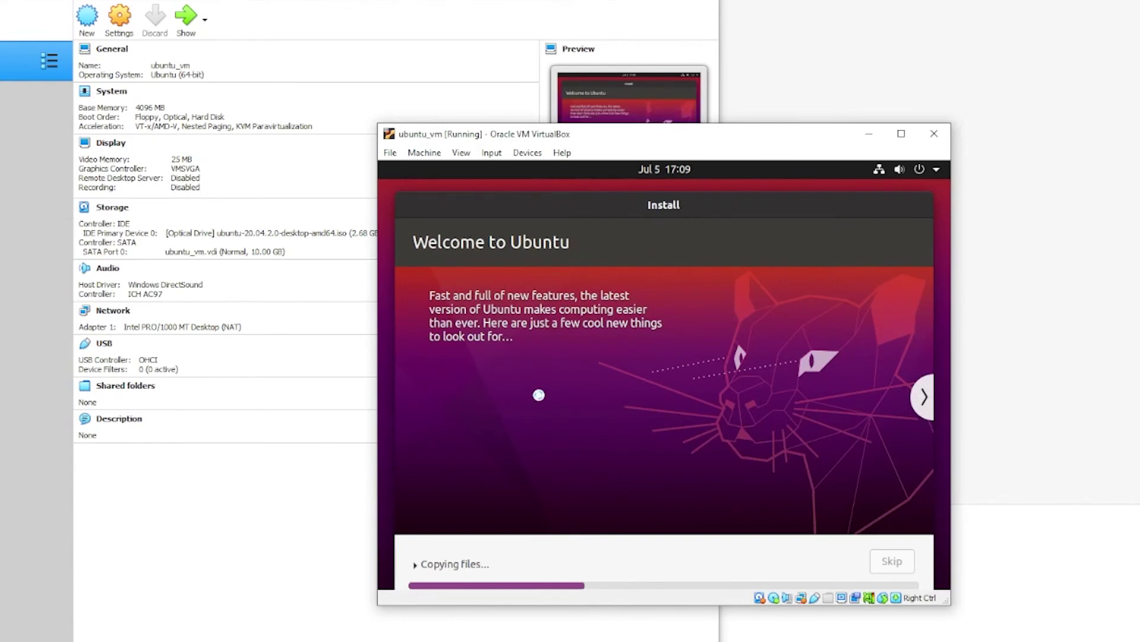
Toggle the installation details log on and off and move the VM window up while installing.
{"action": "left_click", "coordinate": [414, 564]}
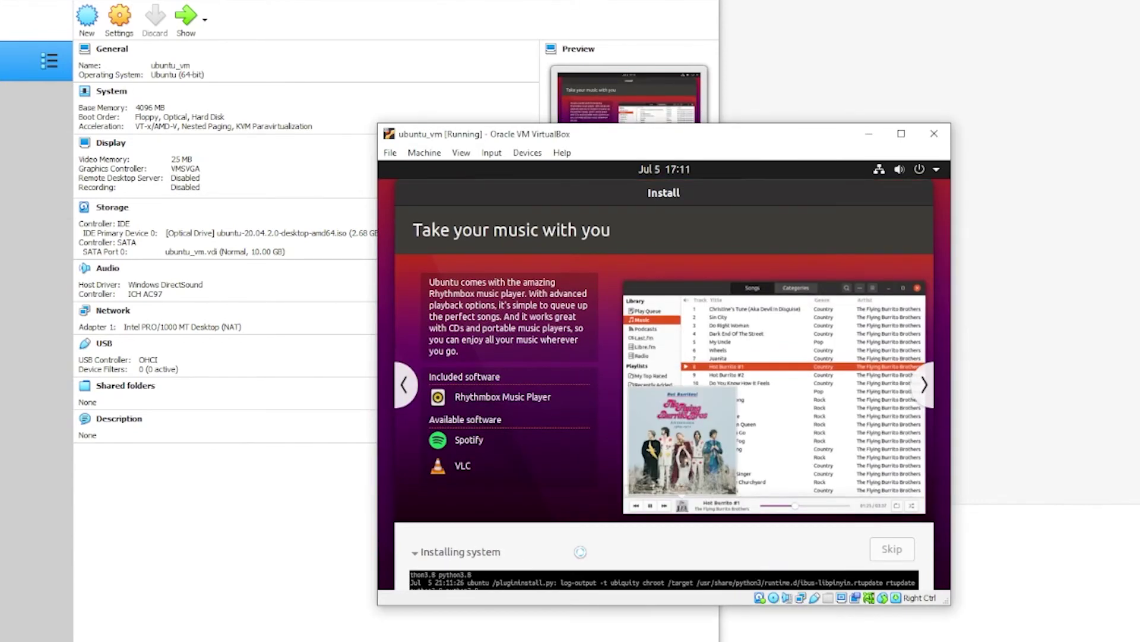
{"action": "left_click", "coordinate": [579, 551]}
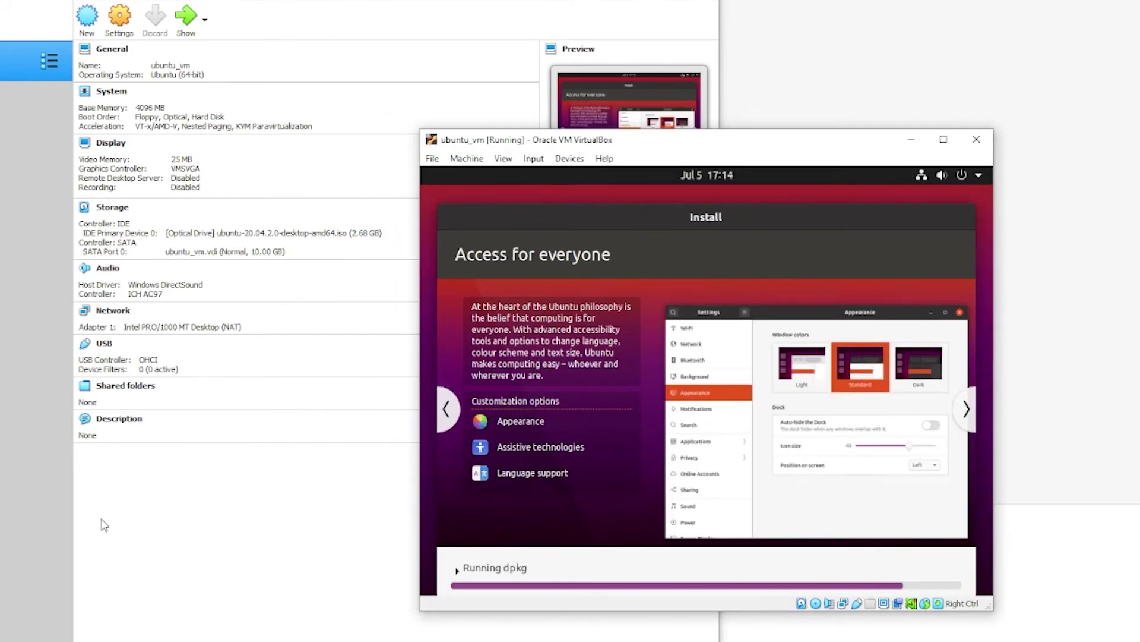
{"action": "left_click_drag", "start_coordinate": [476, 137], "coordinate": [507, 63]}
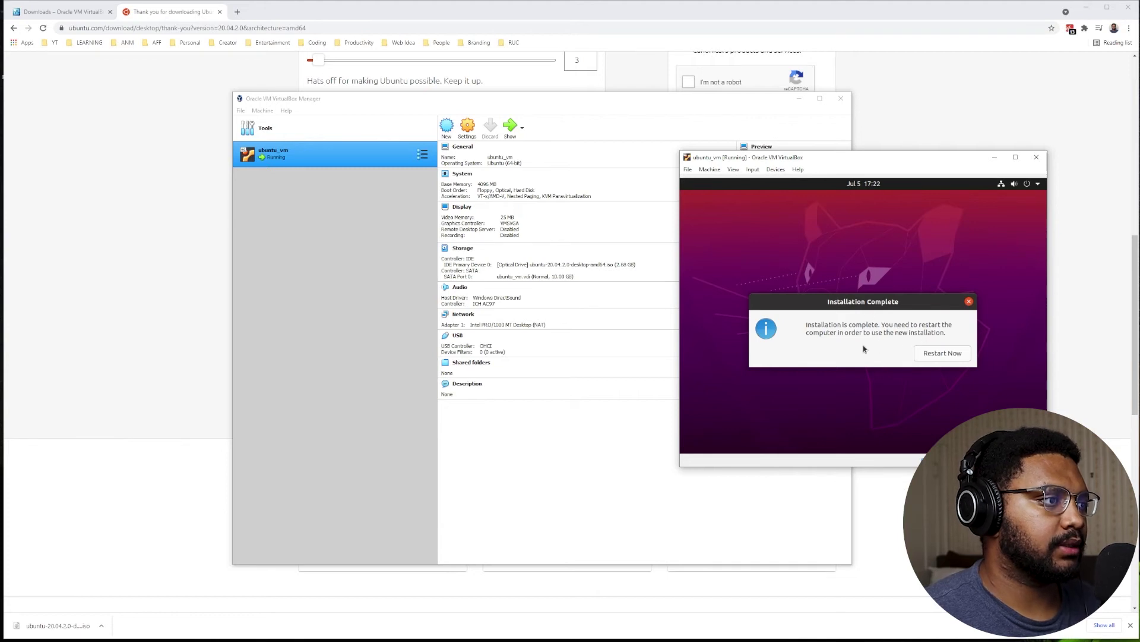
Restart the VM from the Installation Complete dialog.
{"action": "left_click", "coordinate": [932, 355]}
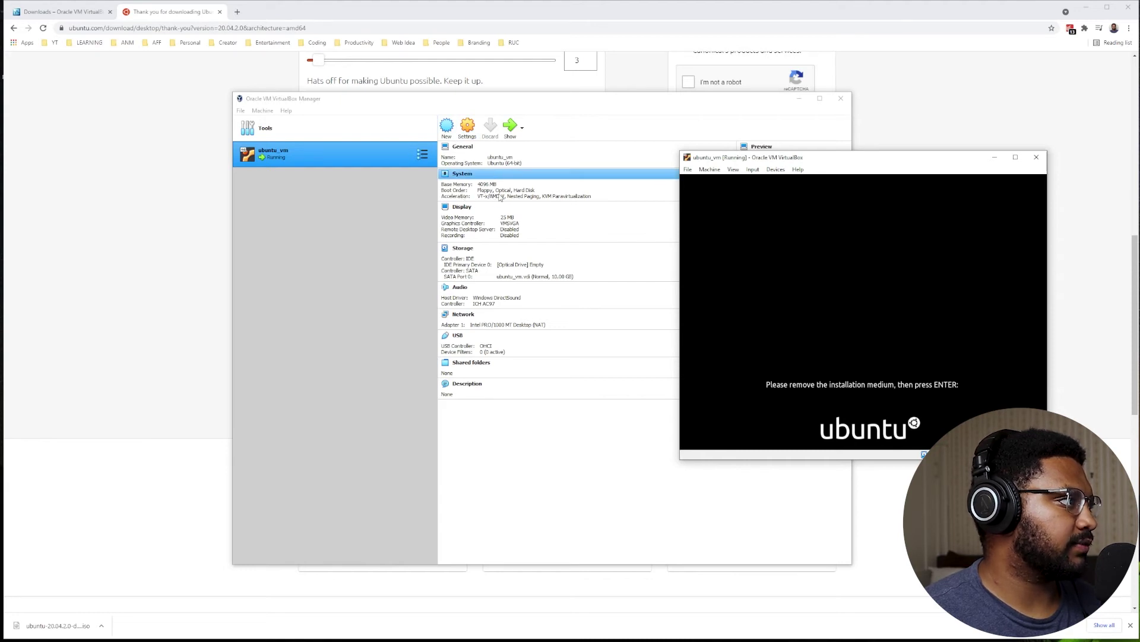
Open ubuntu_vm's Settings and go through System to the Storage page.
{"action": "left_click", "coordinate": [468, 136]}
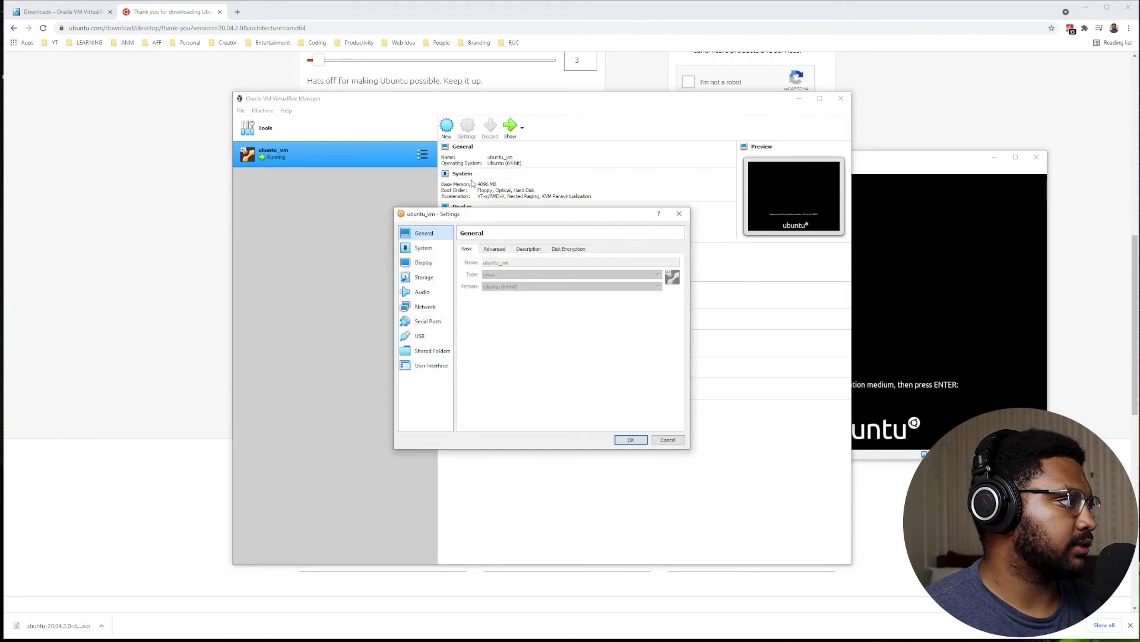
{"action": "left_click", "coordinate": [430, 249]}
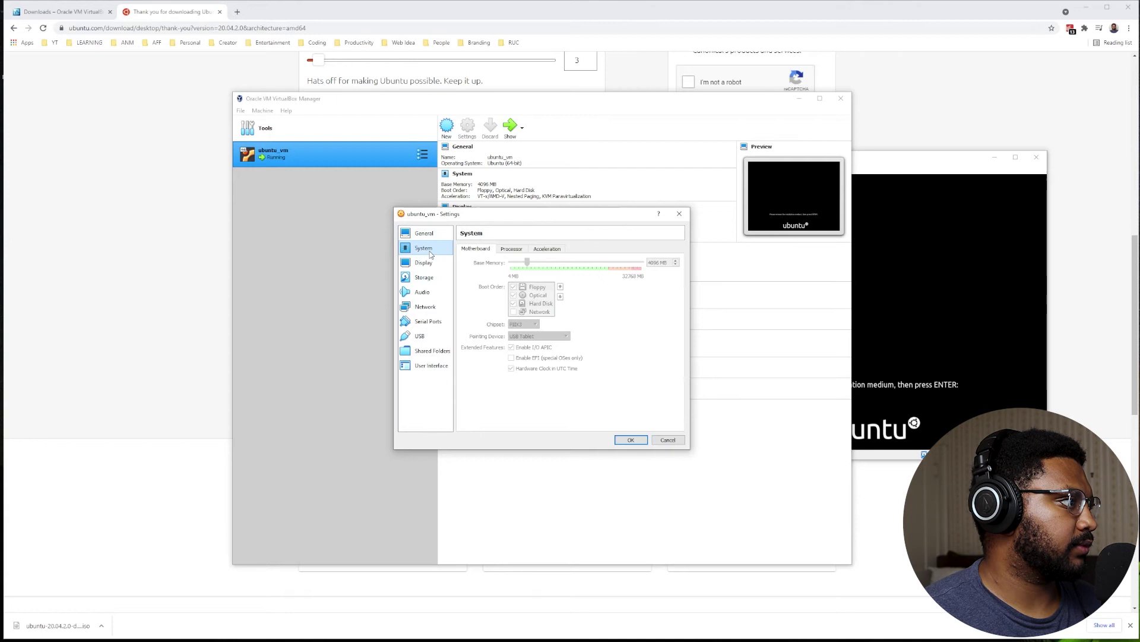
{"action": "left_click", "coordinate": [425, 280]}
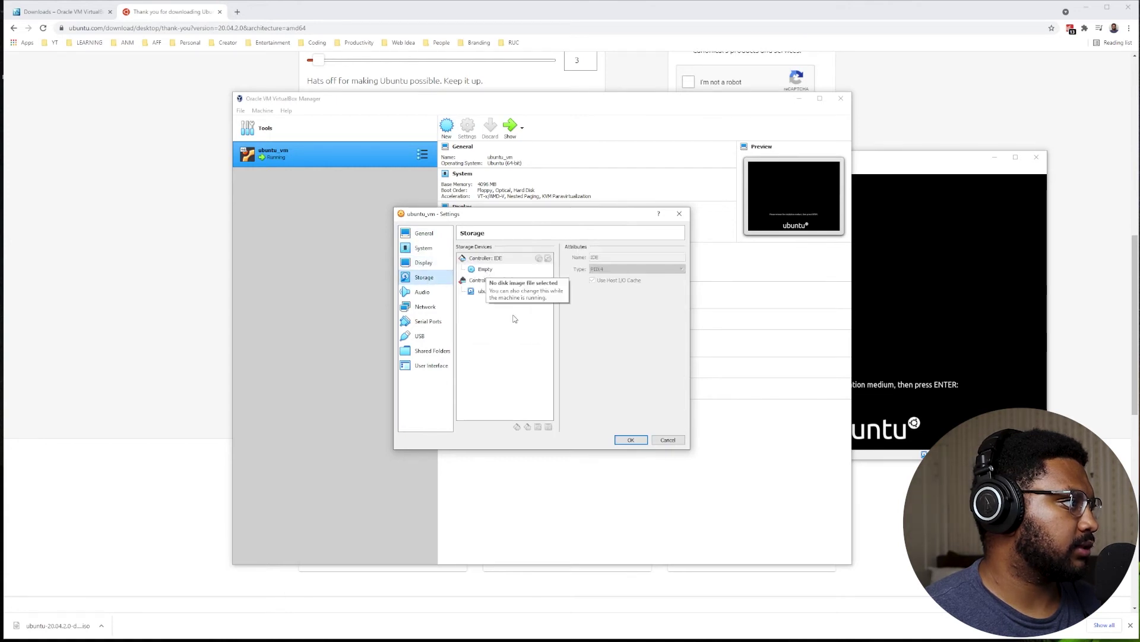
Cancel Settings, then close the VM window and power off the machine.
{"action": "left_click", "coordinate": [667, 441]}
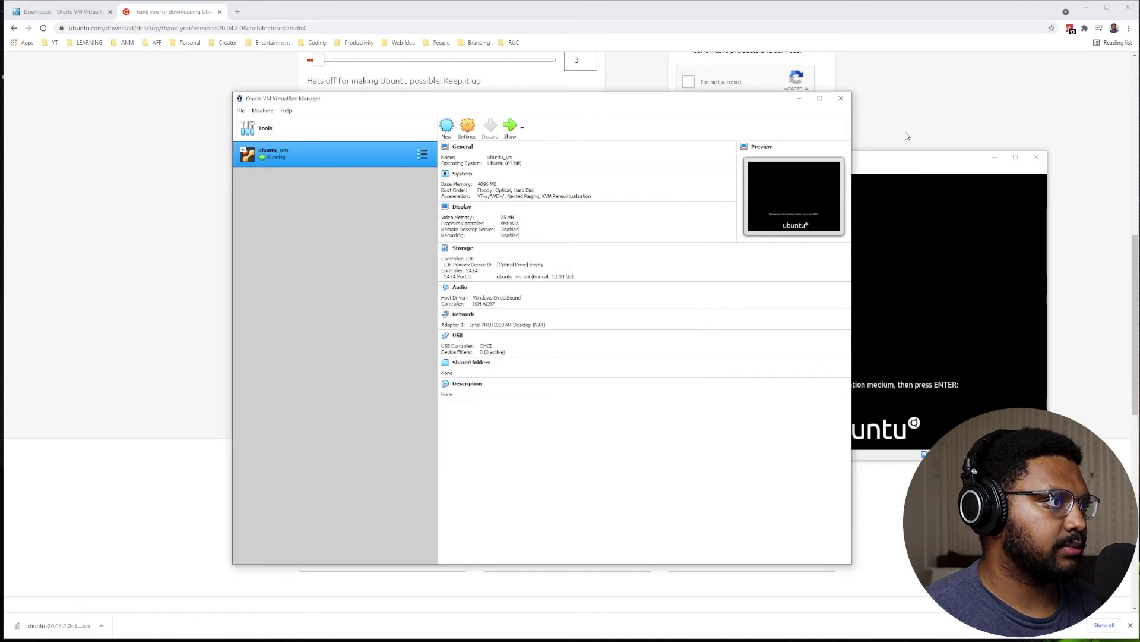
{"action": "left_click", "coordinate": [898, 162]}
{"action": "left_click", "coordinate": [1037, 158]}
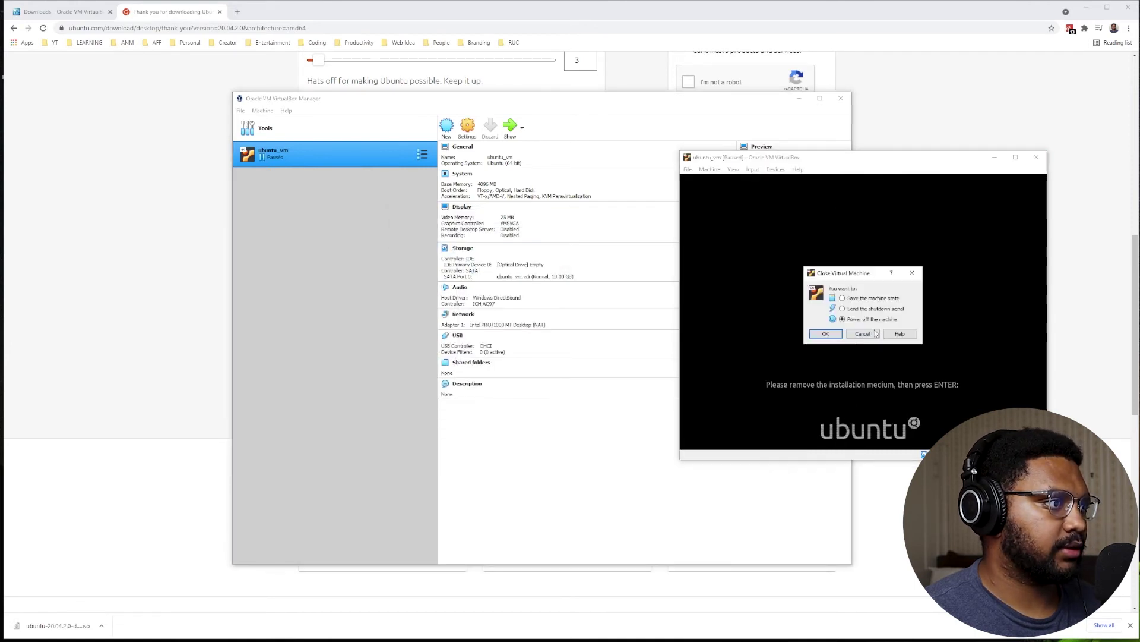
{"action": "left_click", "coordinate": [825, 335]}
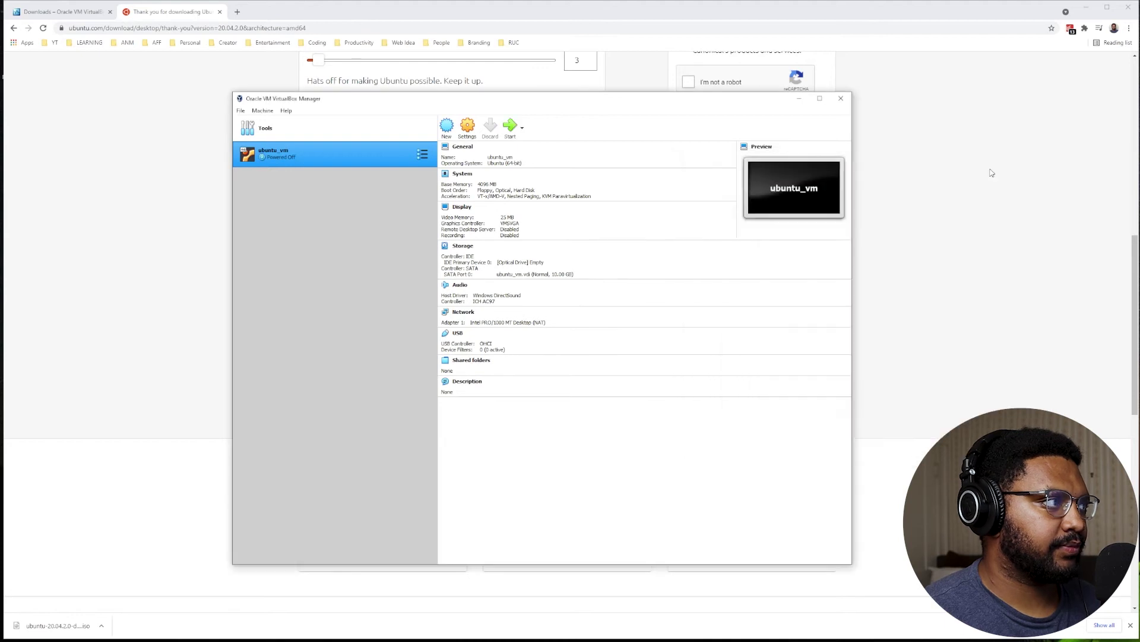
Check the Storage settings for the empty optical drive, SATA controller and ubuntu_vm.vdi, then confirm with OK.
{"action": "left_click", "coordinate": [466, 128]}
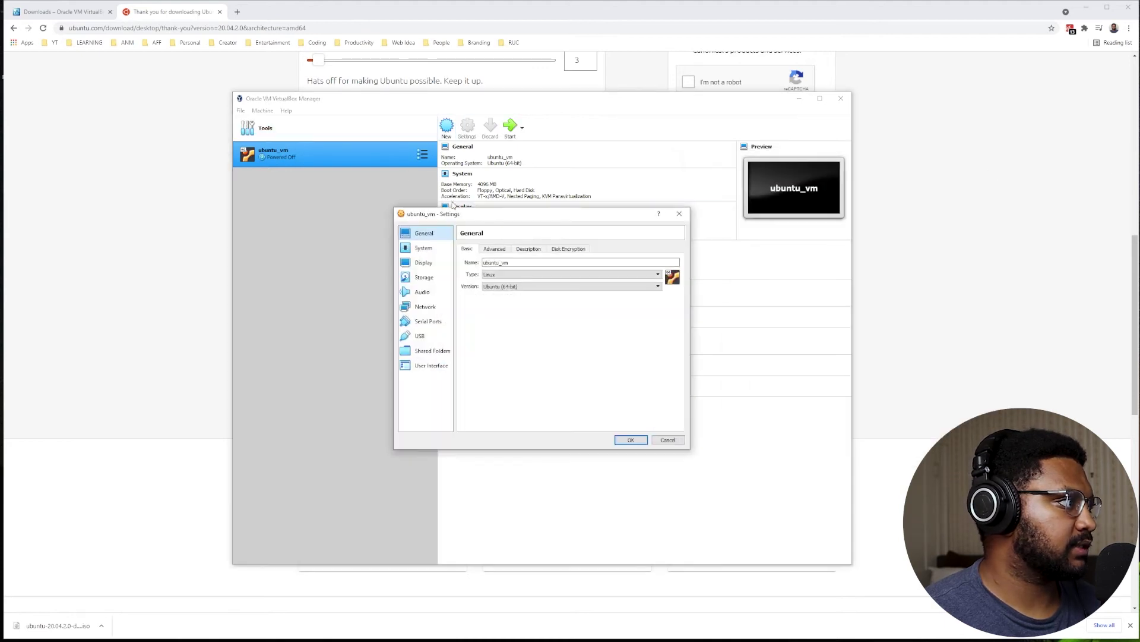
{"action": "left_click", "coordinate": [425, 278]}
{"action": "left_click", "coordinate": [488, 270]}
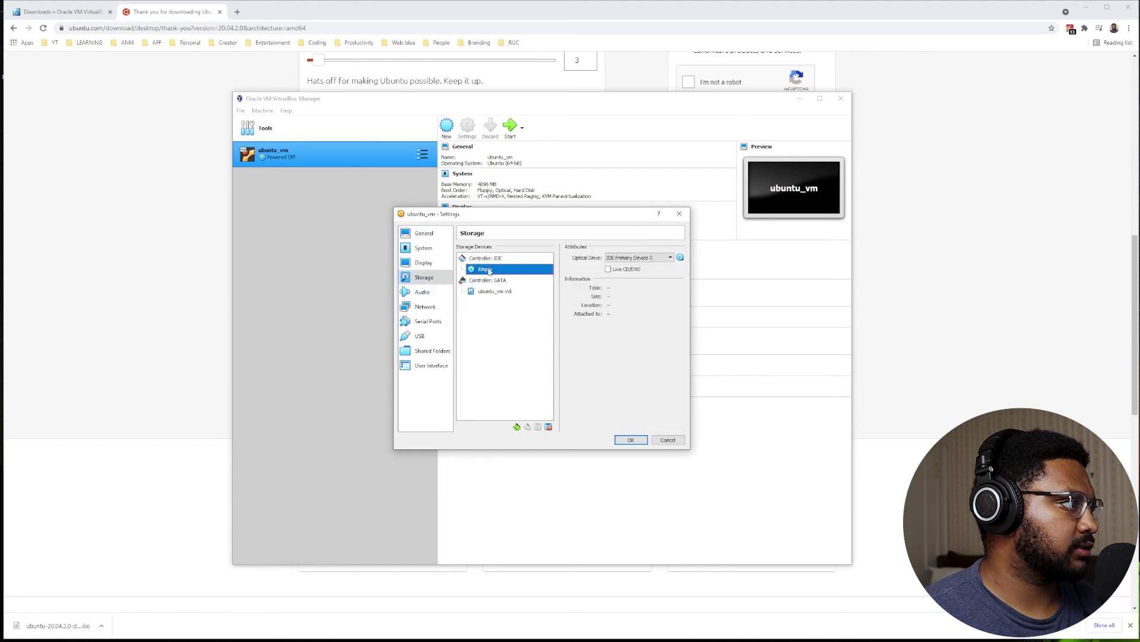
{"action": "left_click", "coordinate": [496, 280]}
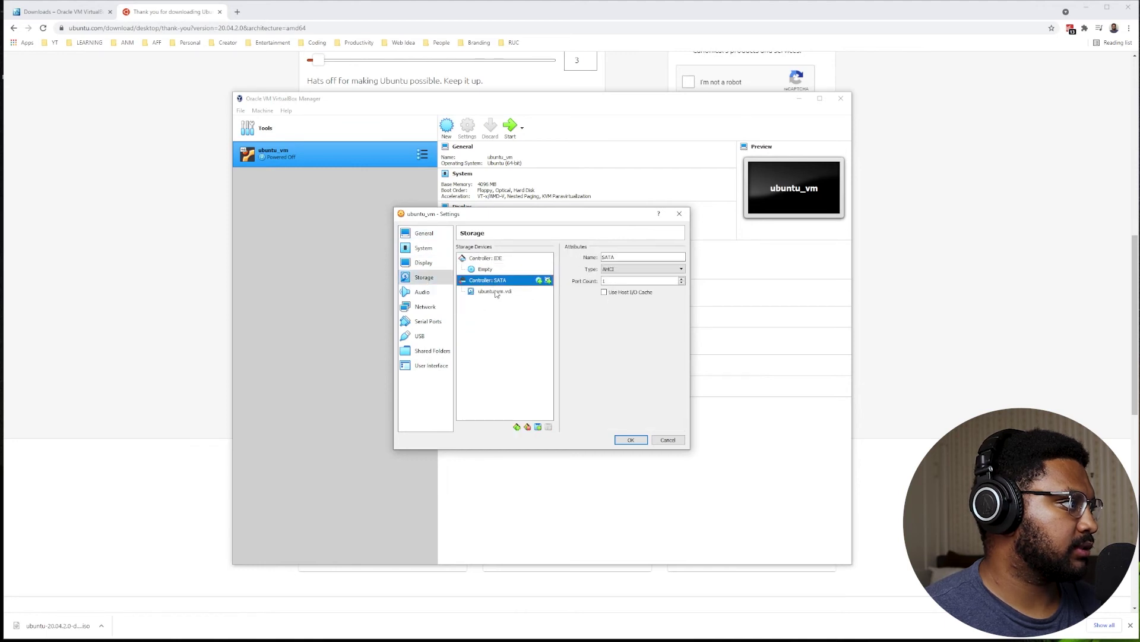
{"action": "left_click", "coordinate": [496, 291]}
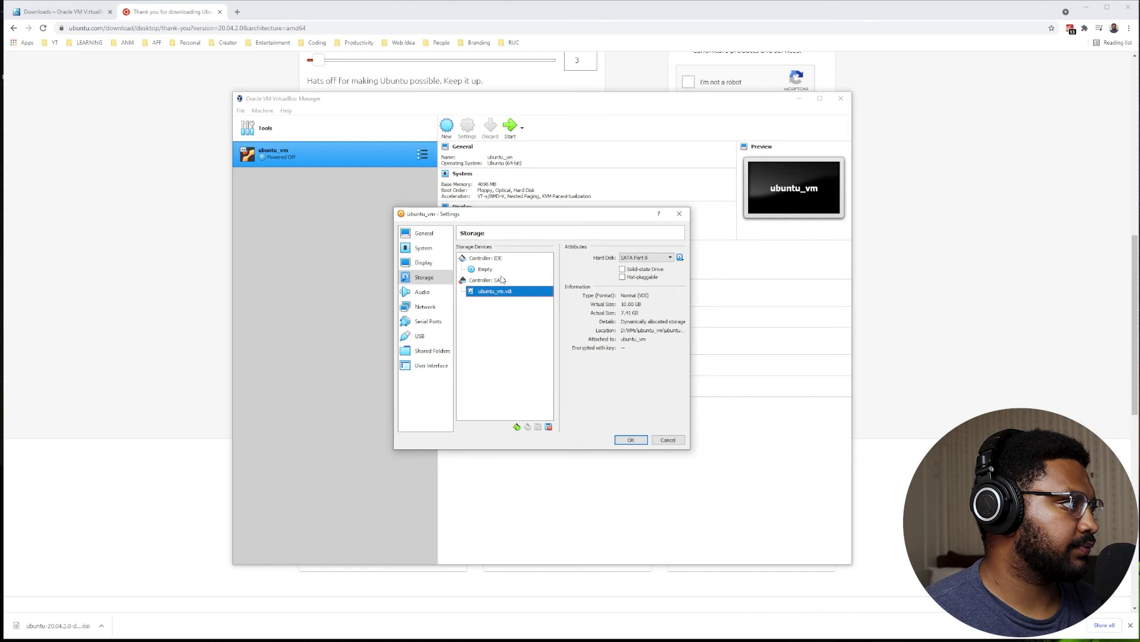
{"action": "left_click", "coordinate": [631, 440]}
Start ubuntu_vm from its installed disk and log in as the user with the password.
{"action": "left_click", "coordinate": [511, 128]}
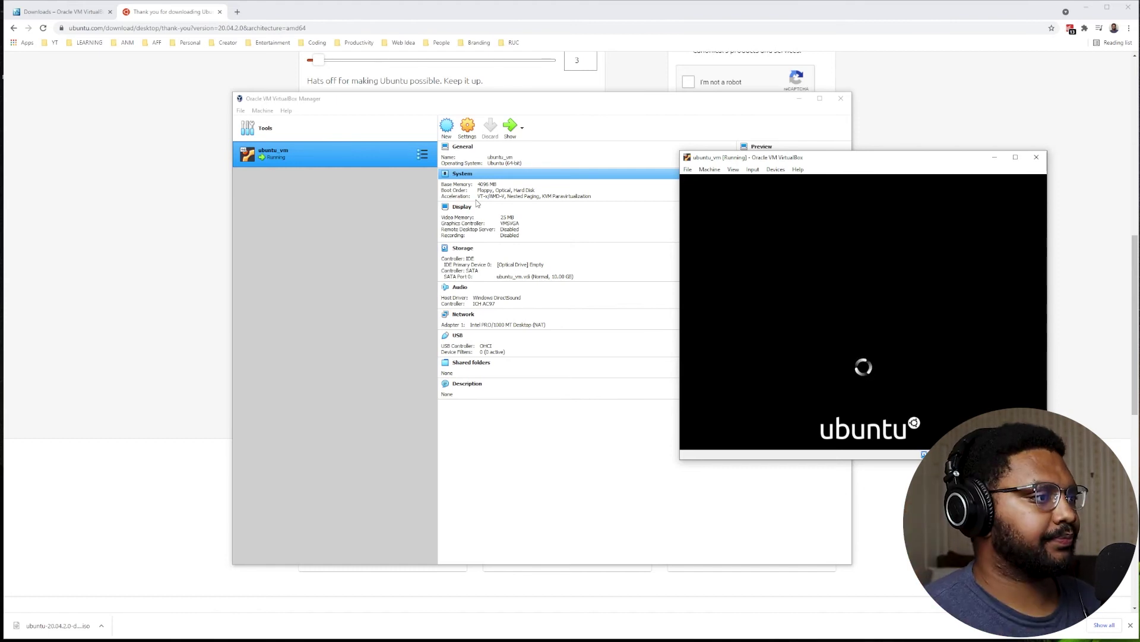
{"action": "left_click", "coordinate": [869, 309]}
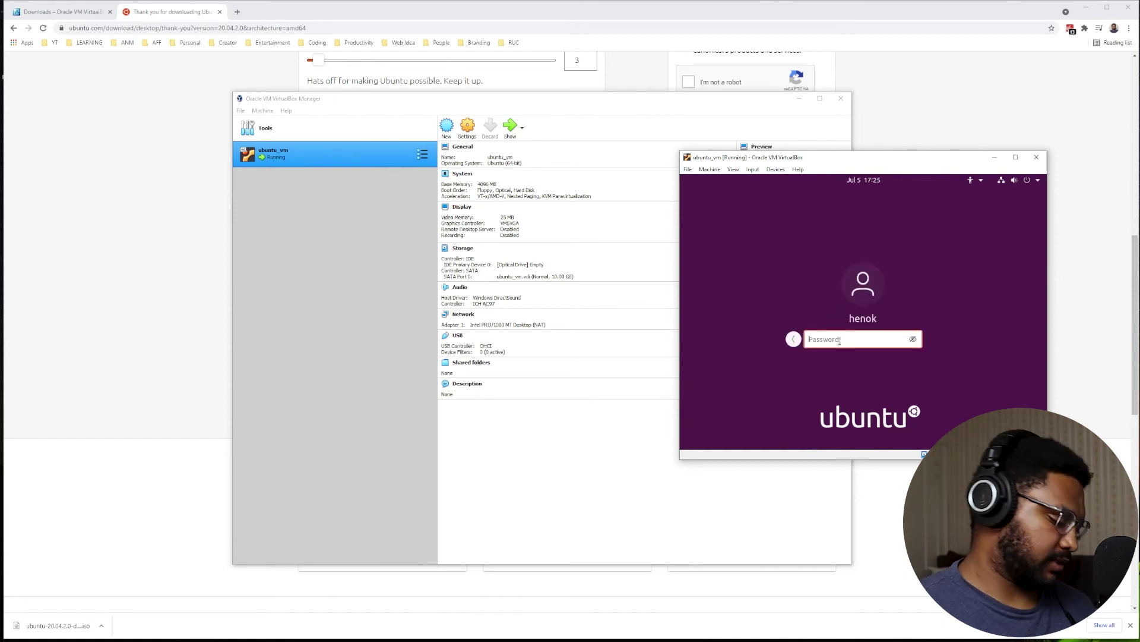
{"action": "type", "text": "****"}
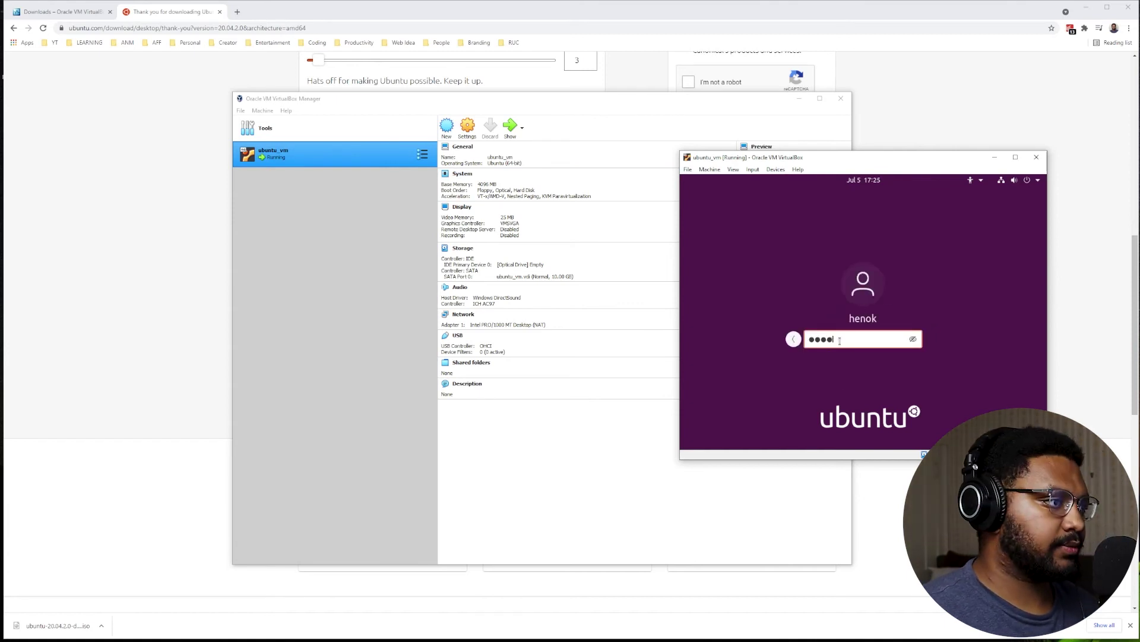
{"action": "key", "text": "Return"}
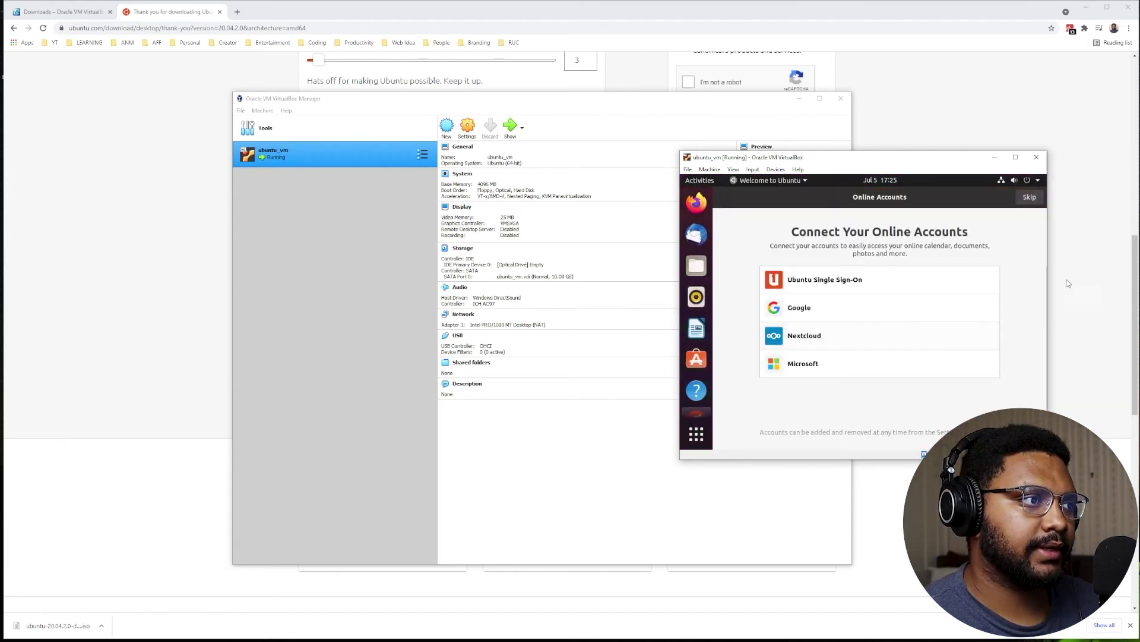
Skip through the Welcome to Ubuntu pages, dismiss Software Updater, and show the application grid.
{"action": "left_click", "coordinate": [1029, 197]}
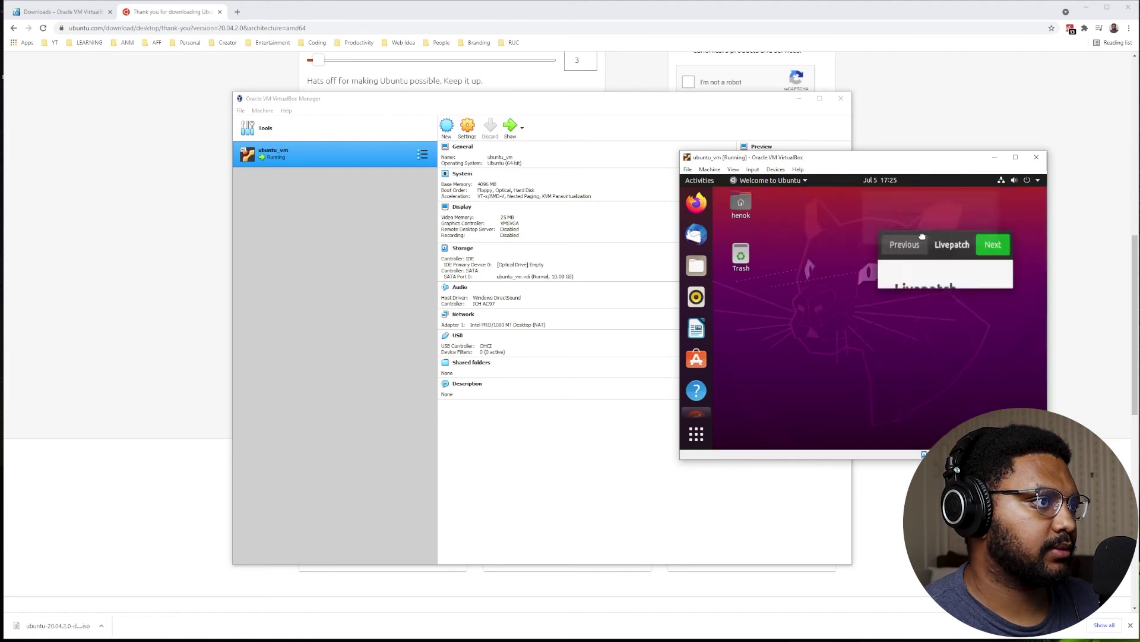
{"action": "left_click", "coordinate": [1029, 197]}
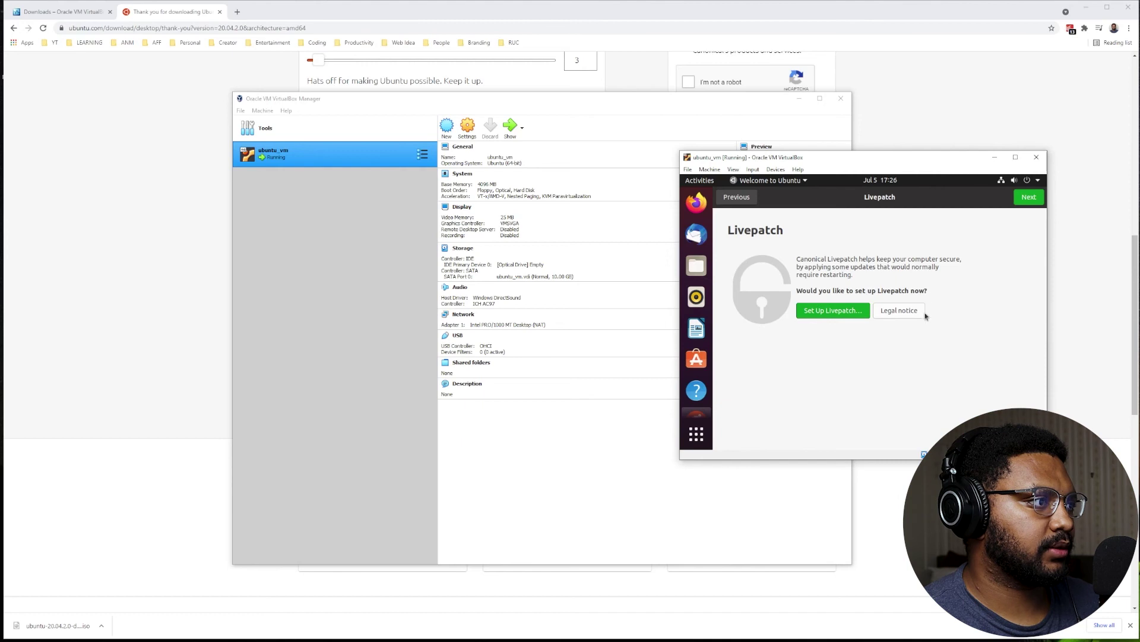
{"action": "left_click", "coordinate": [1029, 197]}
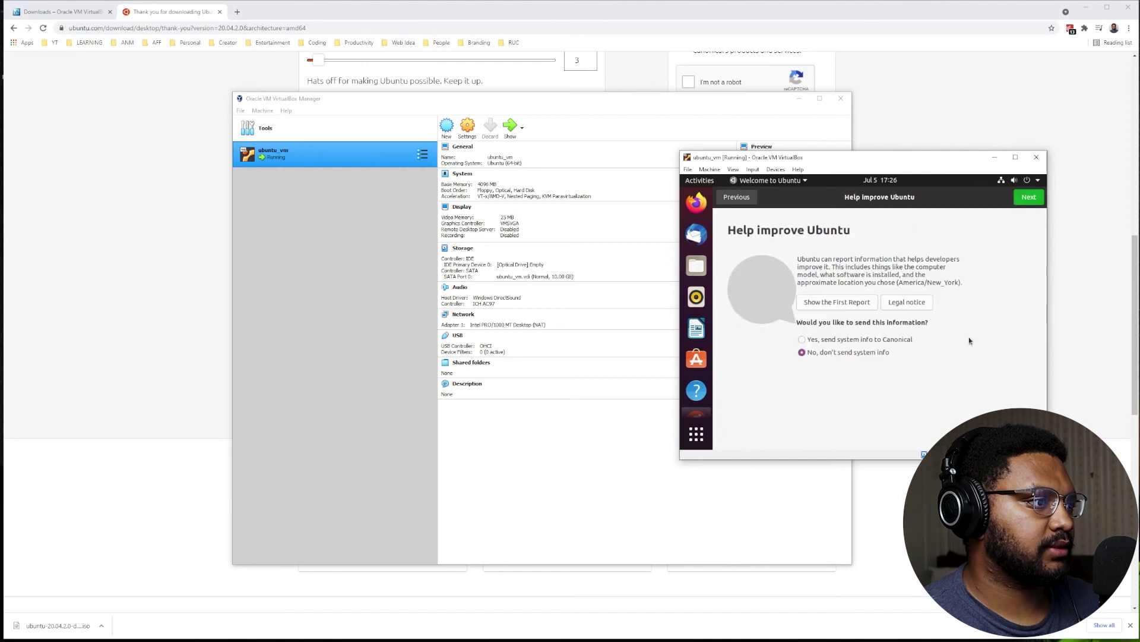
{"action": "left_click", "coordinate": [1029, 197]}
{"action": "left_click", "coordinate": [1030, 197]}
{"action": "left_click", "coordinate": [1029, 197]}
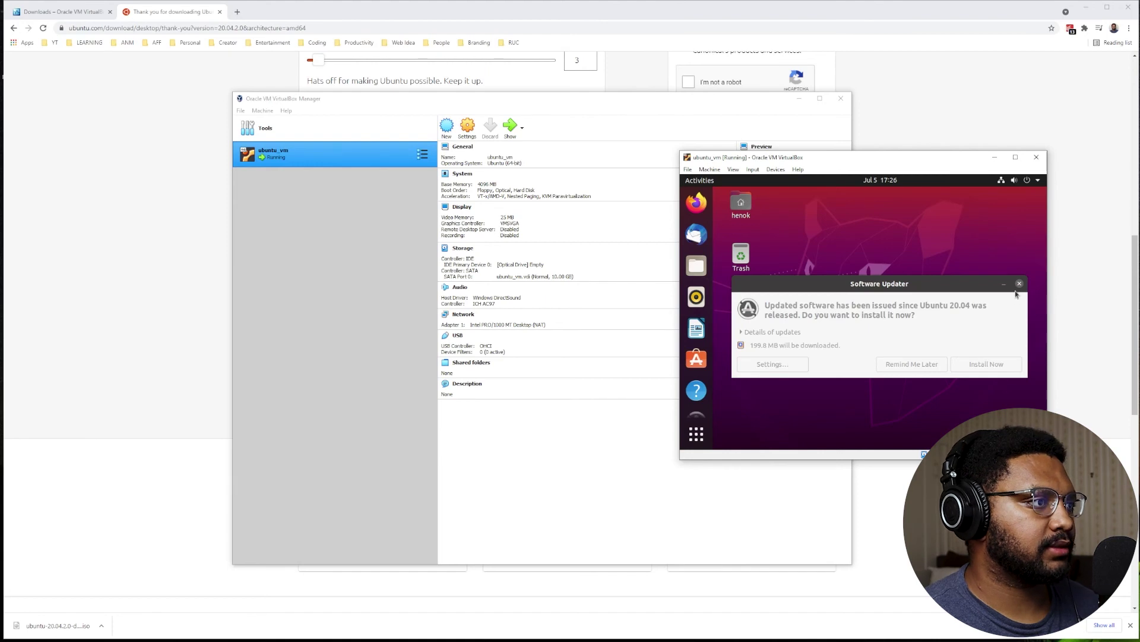
{"action": "left_click", "coordinate": [1020, 284]}
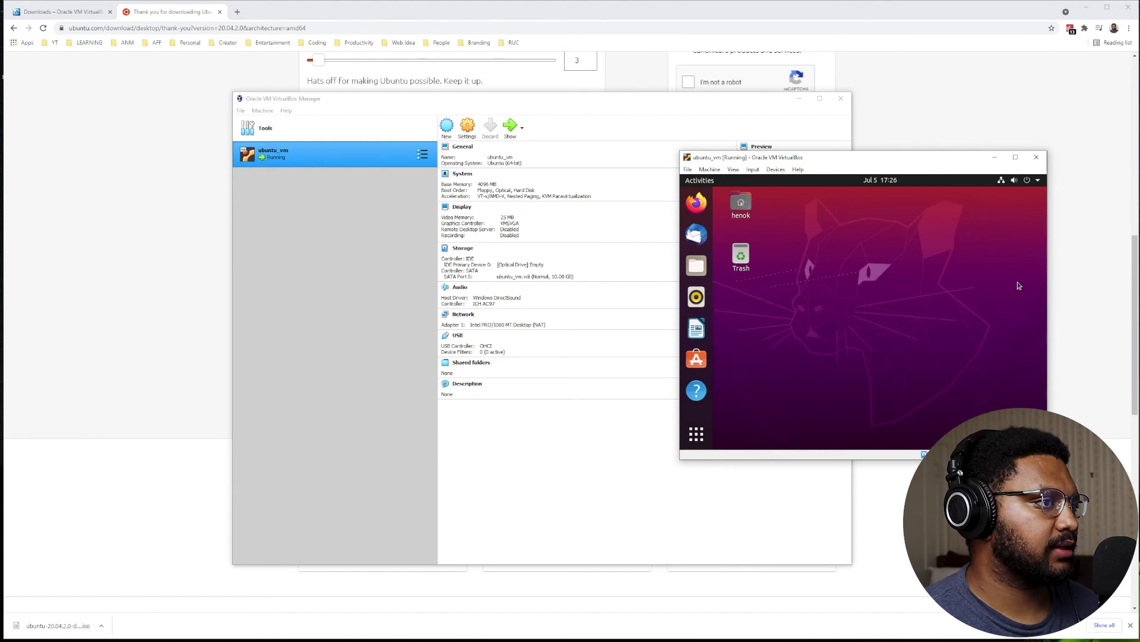
{"action": "left_click", "coordinate": [699, 430]}
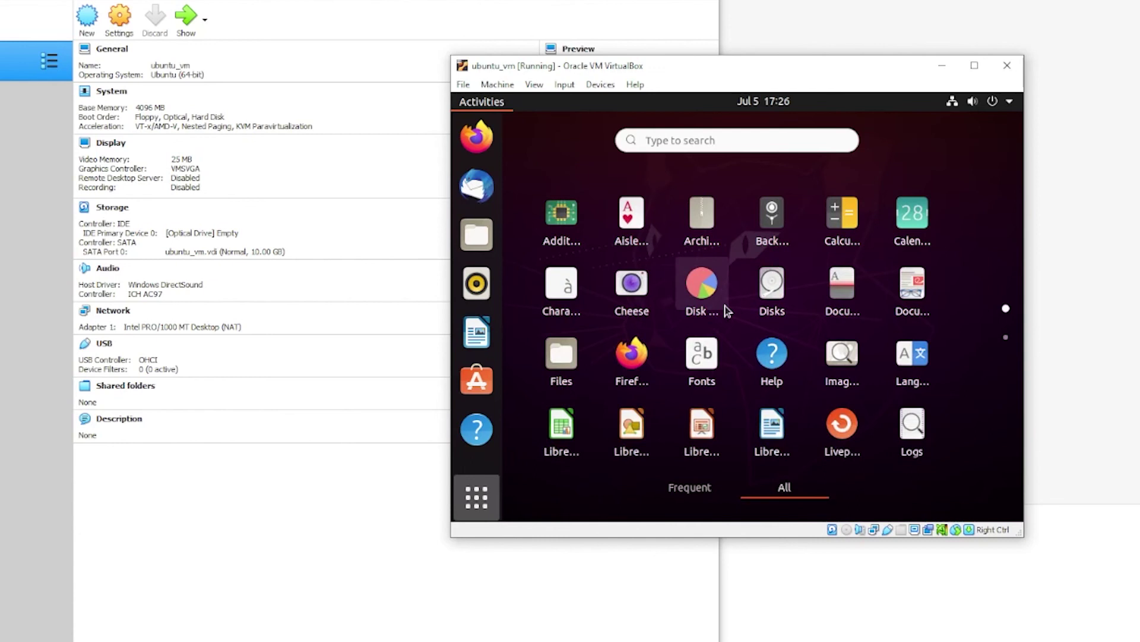
Launch Terminal from the search and ping google.com, stopping it with Ctrl+C.
{"action": "type", "text": "termi"}
{"action": "key", "text": "Return"}
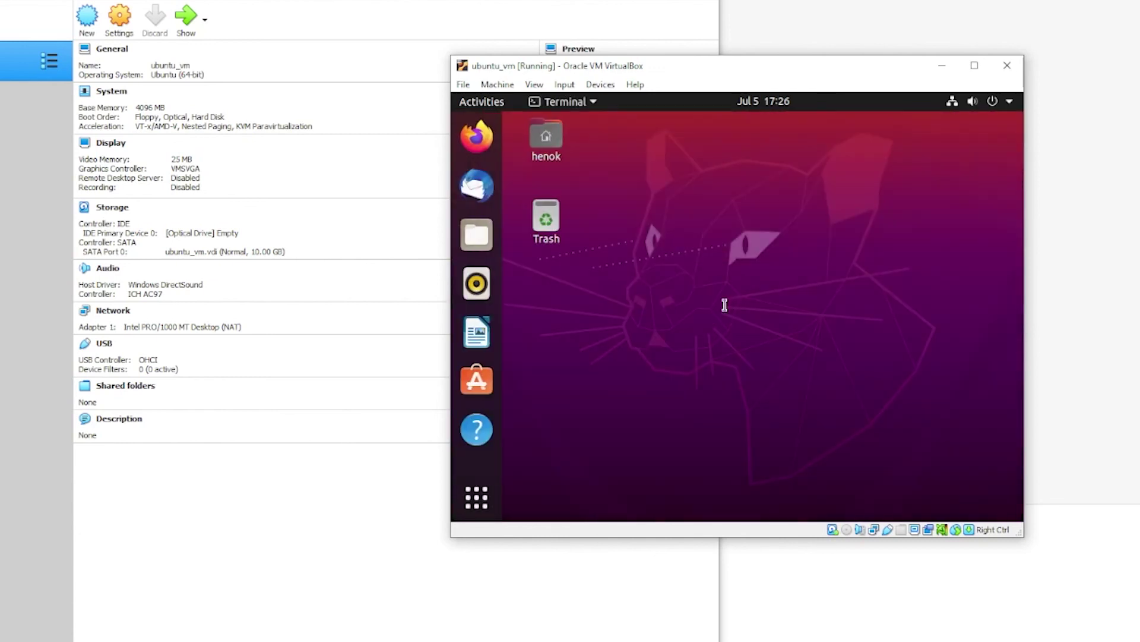
{"action": "key", "text": "Return"}
{"action": "key", "text": "Return"}
{"action": "key", "text": "Return"}
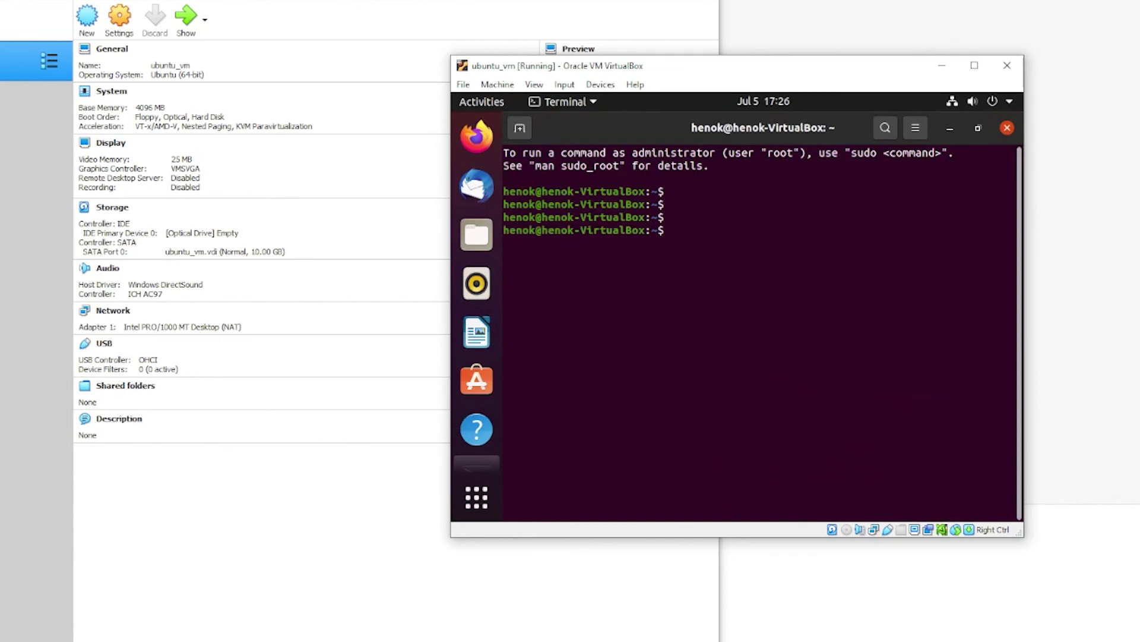
{"action": "type", "text": "ping google.com"}
{"action": "key", "text": "Return"}
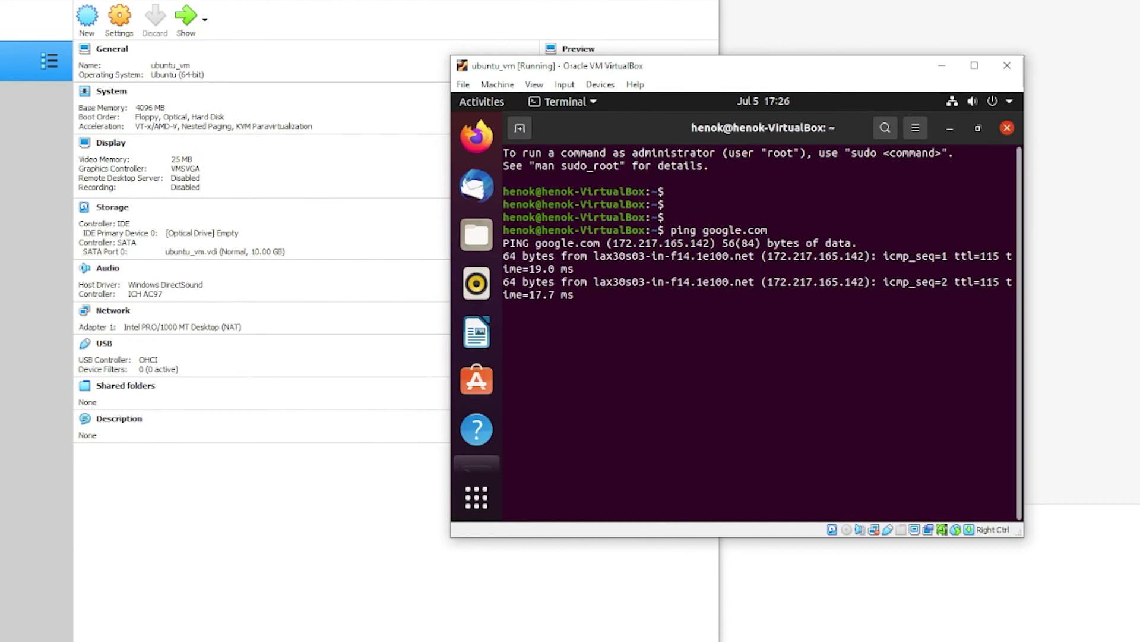
{"action": "key", "text": "ctrl+c"}
{"action": "key", "text": "Return"}
{"action": "key", "text": "Return"}
{"action": "key", "text": "Return"}
List the home folder, change into Desktop, list it, and create an empty file 'test'.
{"action": "type", "text": "ls"}
{"action": "key", "text": "Return"}
{"action": "key", "text": "Return"}
{"action": "key", "text": "Return"}
{"action": "key", "text": "Return"}
{"action": "key", "text": "Return"}
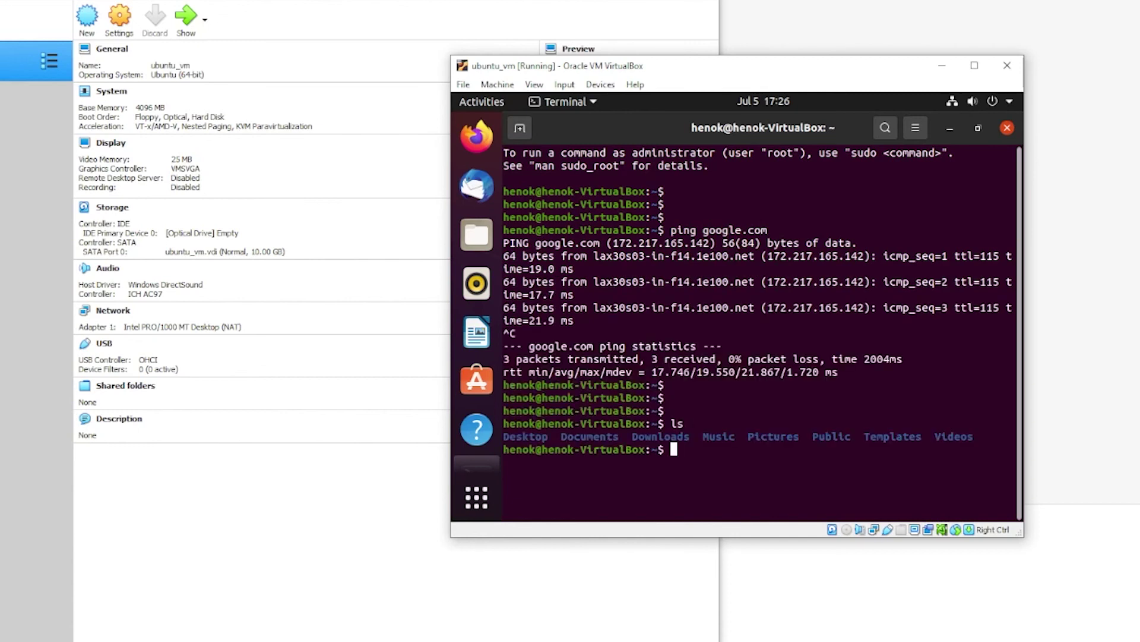
{"action": "type", "text": "cat"}
{"action": "key", "text": "BackSpace"}
{"action": "key", "text": "BackSpace"}
{"action": "key", "text": "BackSpace"}
{"action": "type", "text": "cd De"}
{"action": "key", "text": "Tab"}
{"action": "key", "text": "Return"}
{"action": "key", "text": "Return"}
{"action": "key", "text": "Return"}
{"action": "key", "text": "Return"}
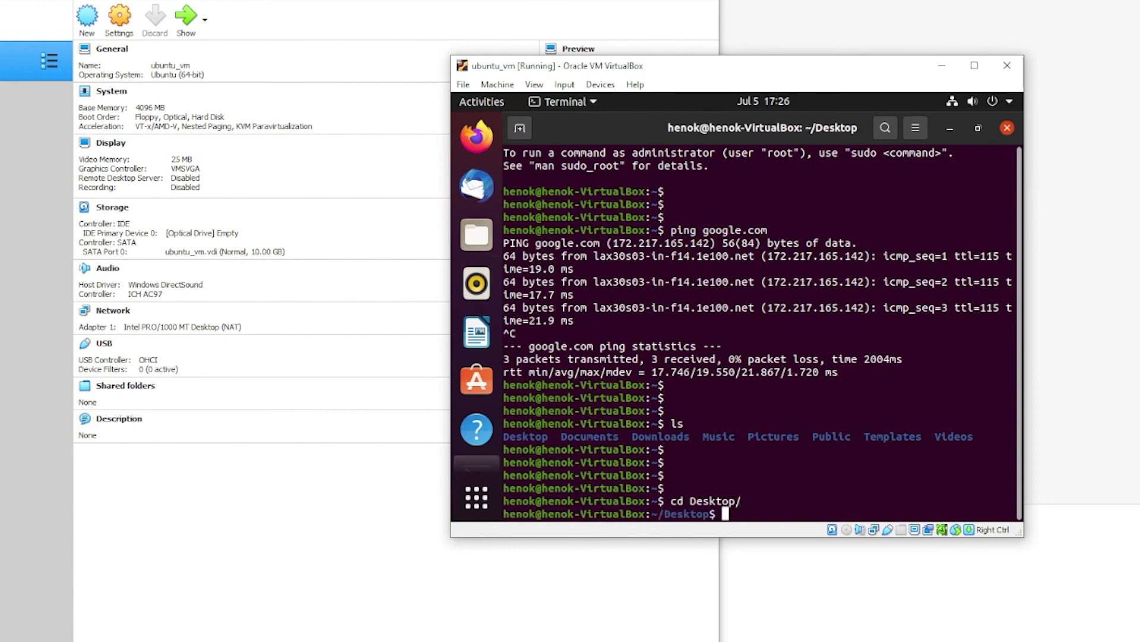
{"action": "type", "text": "ls"}
{"action": "key", "text": "Return"}
{"action": "key", "text": "Return"}
{"action": "key", "text": "Return"}
{"action": "key", "text": "Return"}
{"action": "type", "text": "touch test"}
{"action": "key", "text": "Return"}
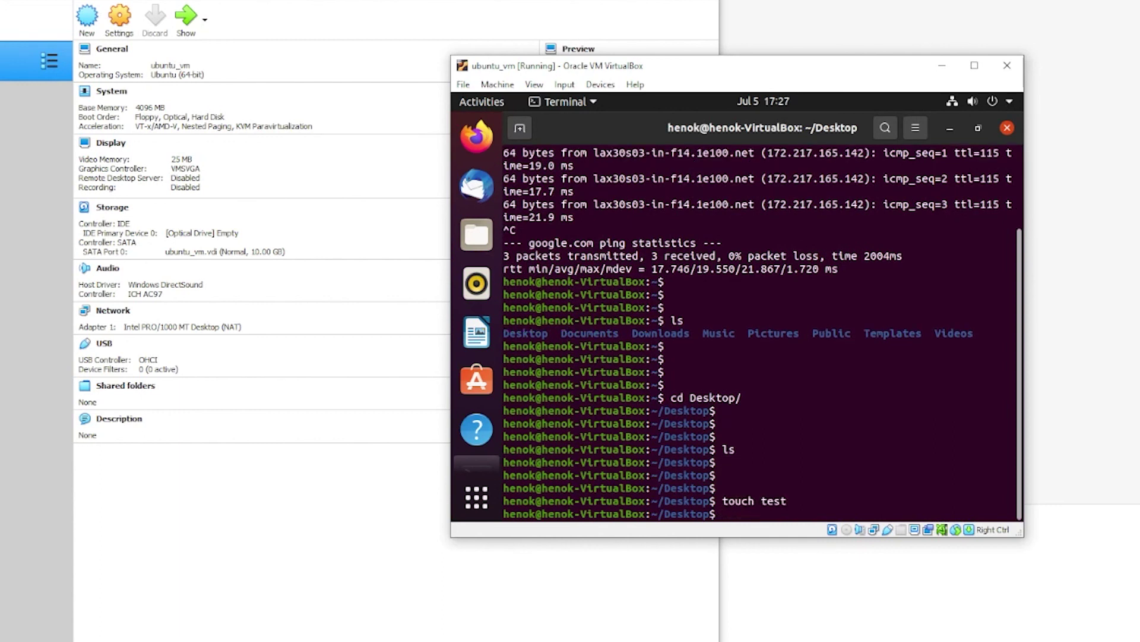
{"action": "key", "text": "Return"}
{"action": "key", "text": "Return"}
{"action": "key", "text": "Return"}
{"action": "key", "text": "Return"}
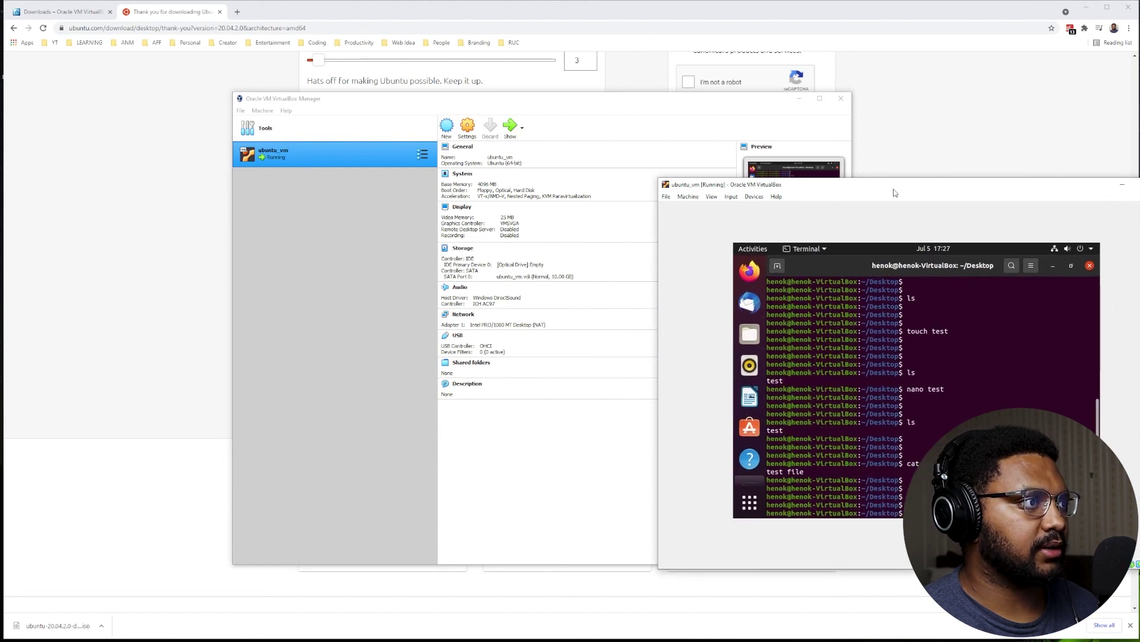
Insert the Guest Additions CD image from Devices and run its installer, authenticating with the password.
{"action": "left_click_drag", "start_coordinate": [896, 186], "coordinate": [902, 140]}
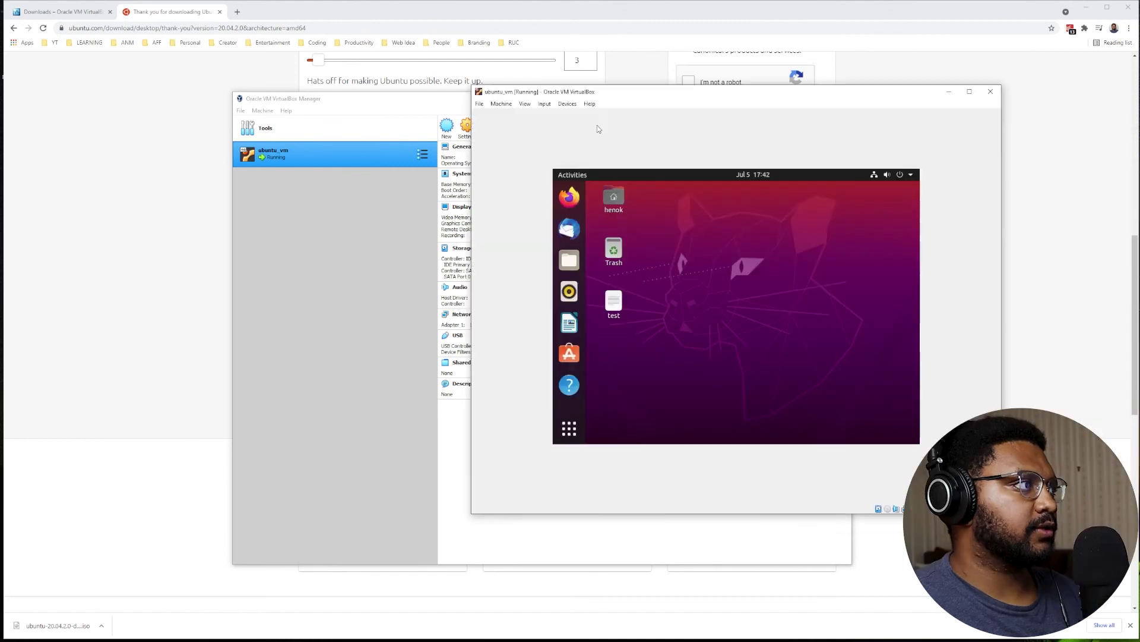
{"action": "left_click", "coordinate": [567, 104]}
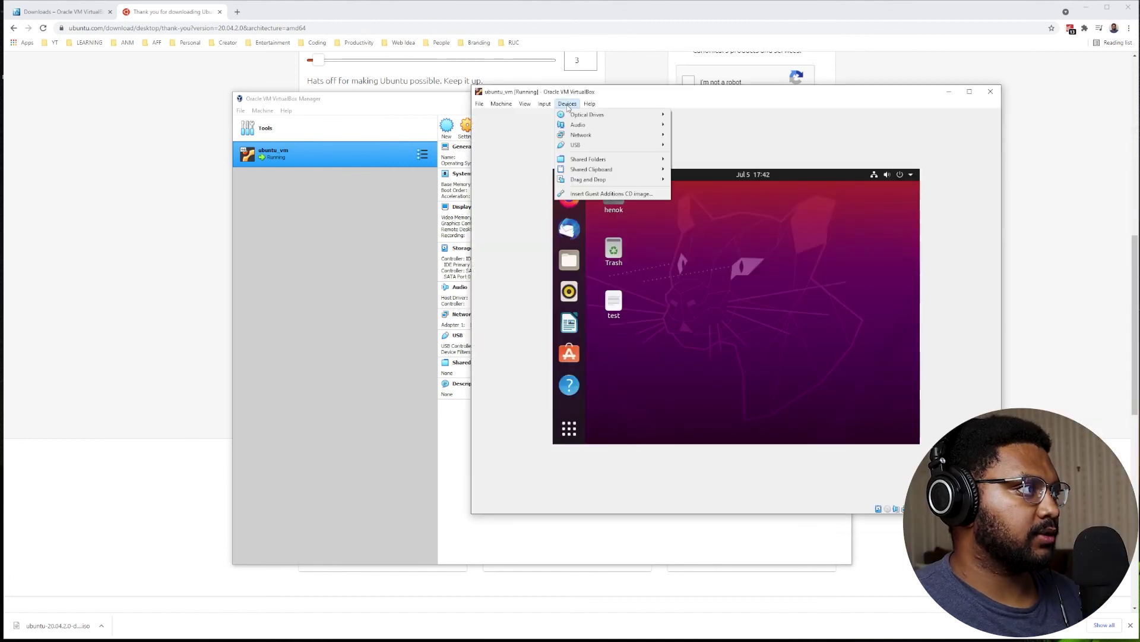
{"action": "left_click", "coordinate": [615, 194]}
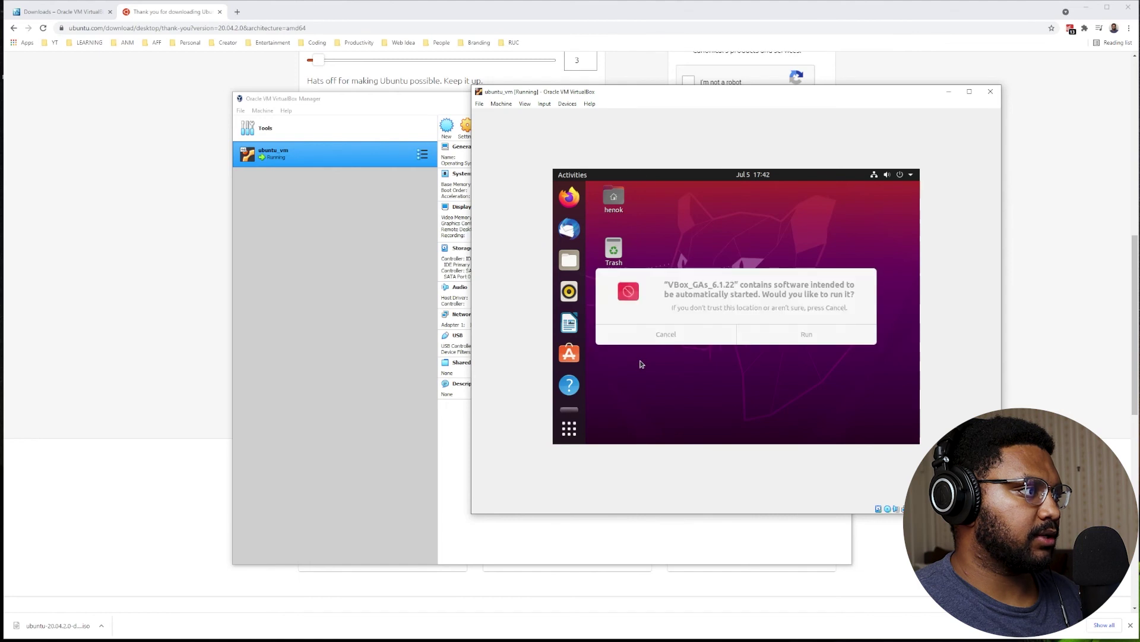
{"action": "left_click", "coordinate": [796, 338]}
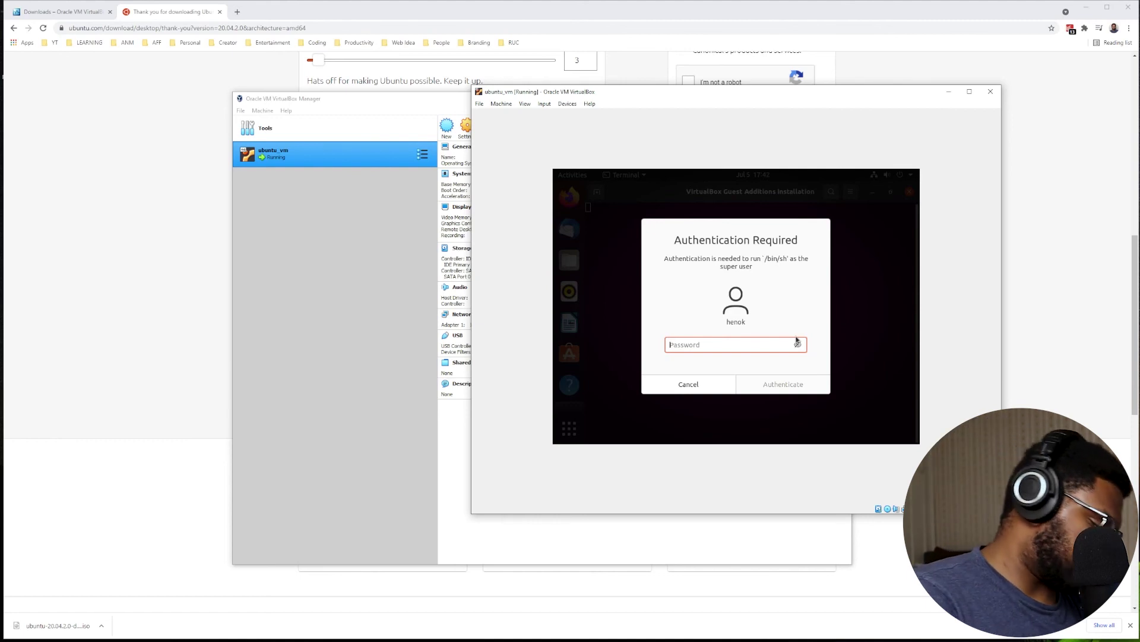
{"action": "type", "text": "***"}
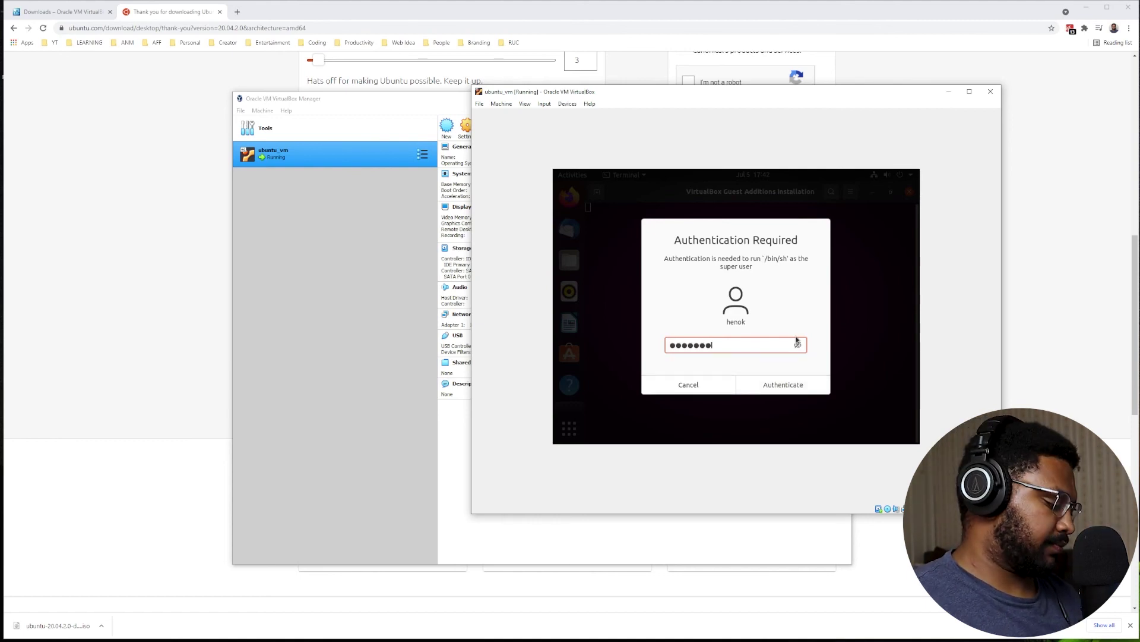
{"action": "type", "text": "******"}
{"action": "key", "text": "Return"}
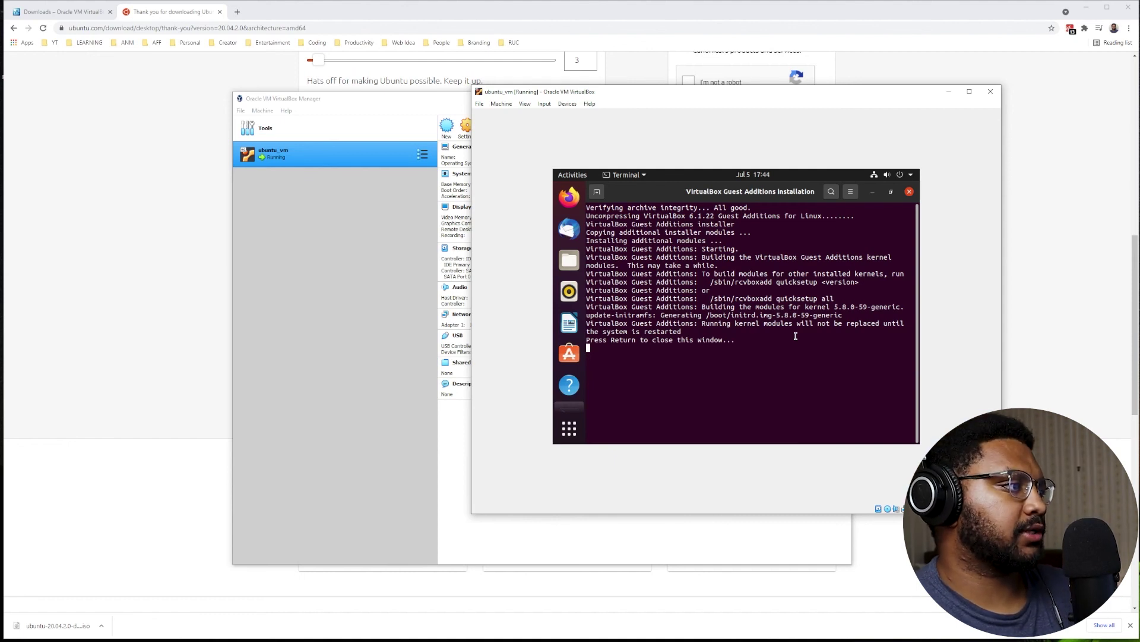
Close the finished installer and choose Restart from the guest's Power Off dialog.
{"action": "key", "text": "Return"}
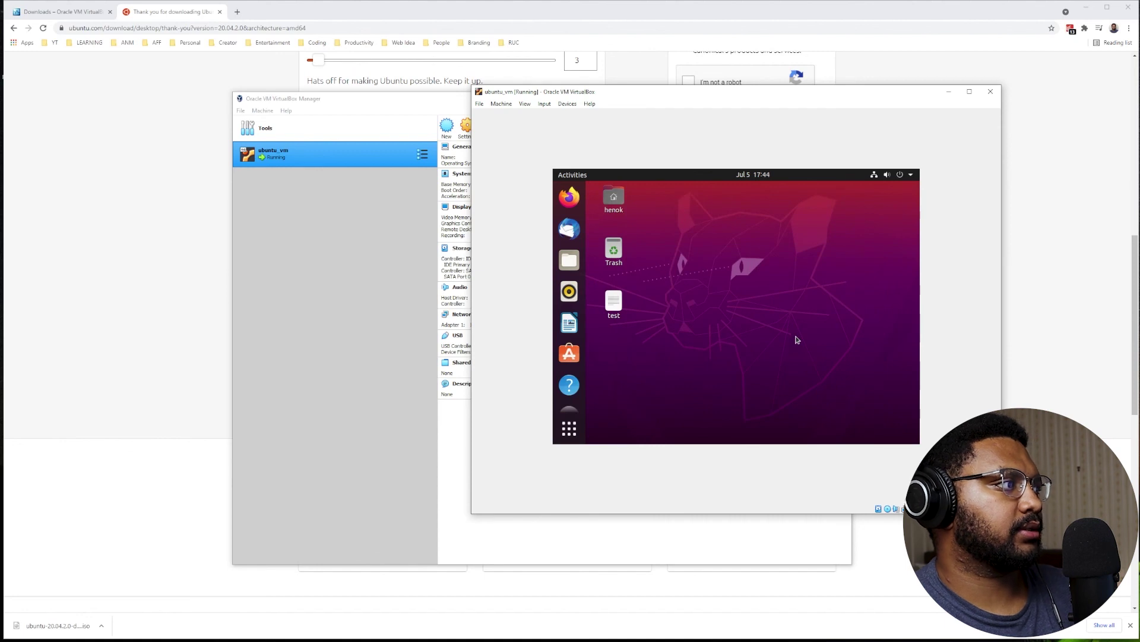
{"action": "left_click", "coordinate": [899, 177]}
{"action": "left_click", "coordinate": [870, 270]}
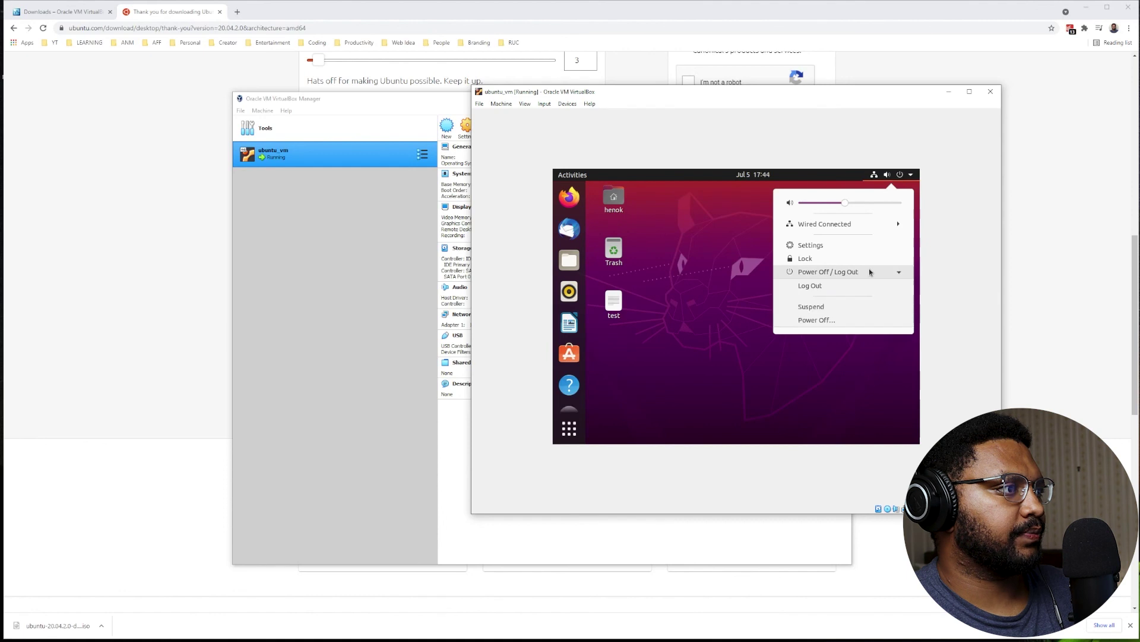
{"action": "left_click", "coordinate": [821, 320]}
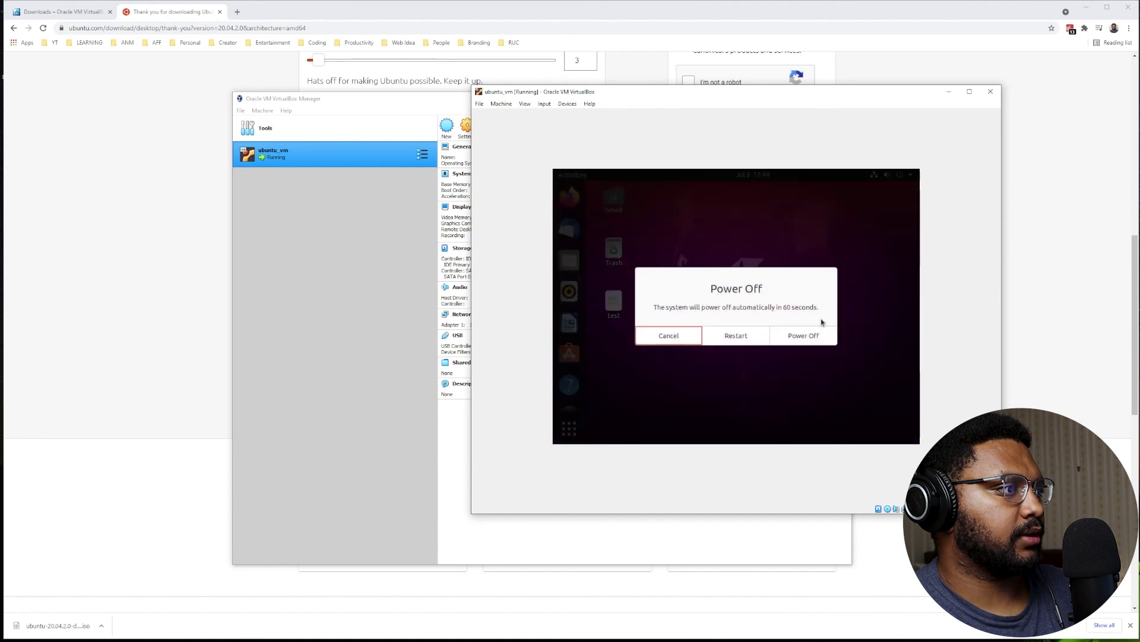
{"action": "left_click", "coordinate": [756, 333]}
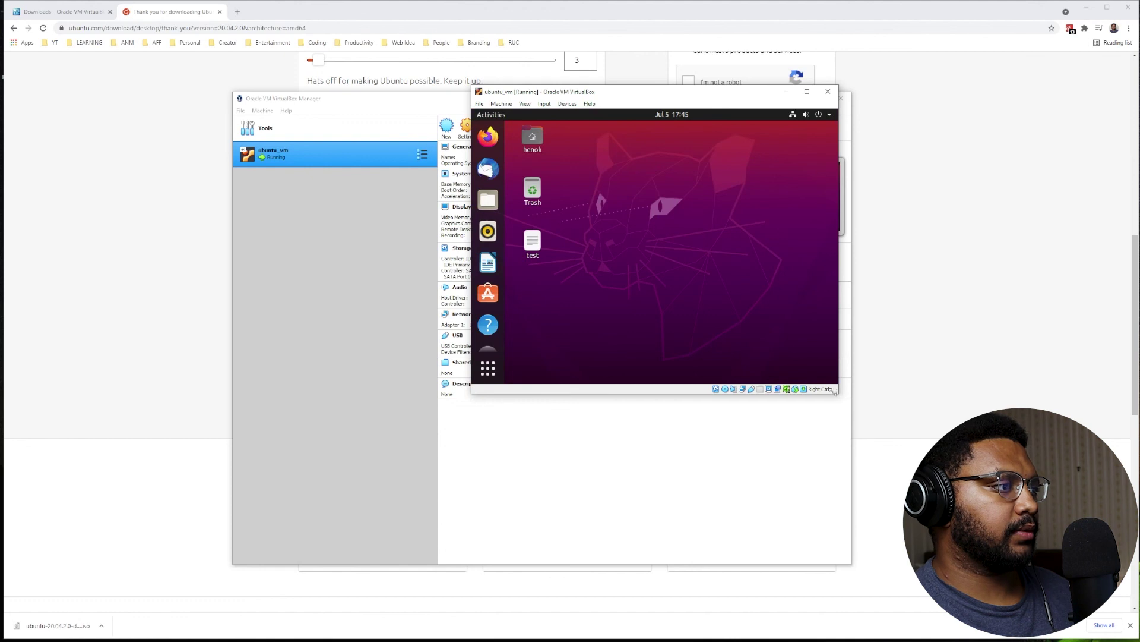
Enlarge and then shrink the VM window, confirming the Ubuntu desktop resizes to fit each time.
{"action": "left_click_drag", "start_coordinate": [836, 392], "coordinate": [1048, 549]}
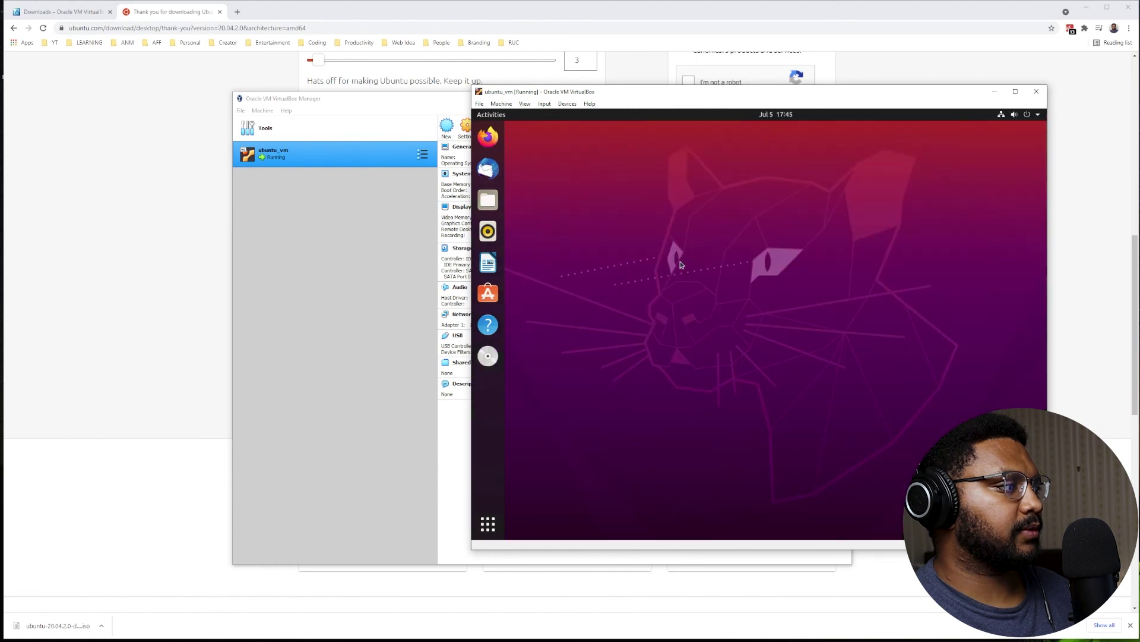
{"action": "left_click_drag", "start_coordinate": [1048, 549], "coordinate": [944, 450]}
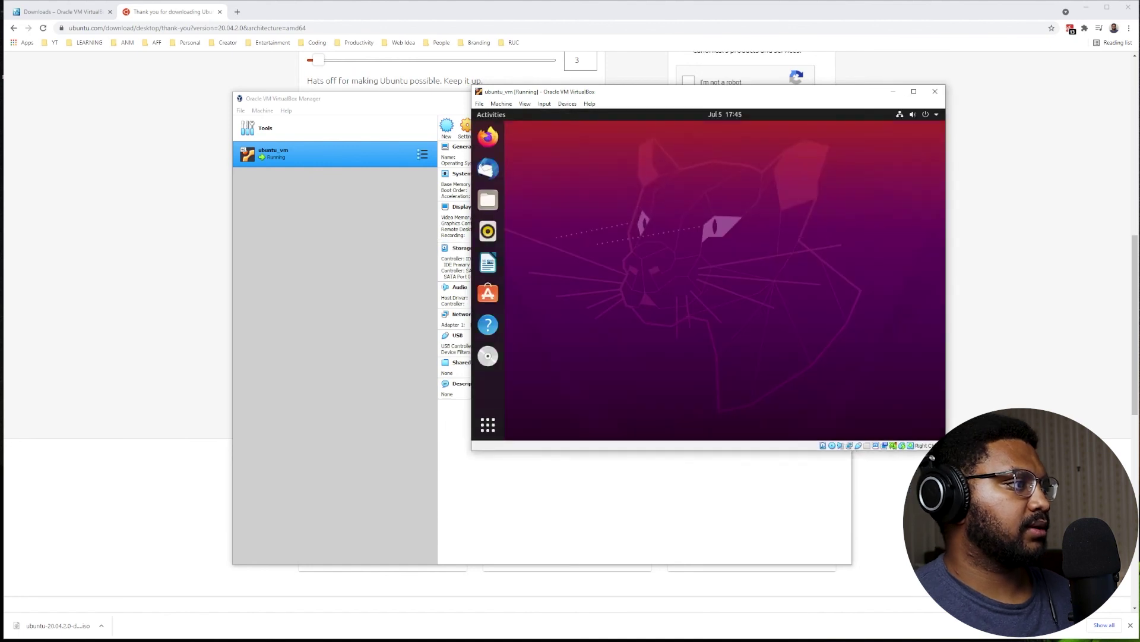